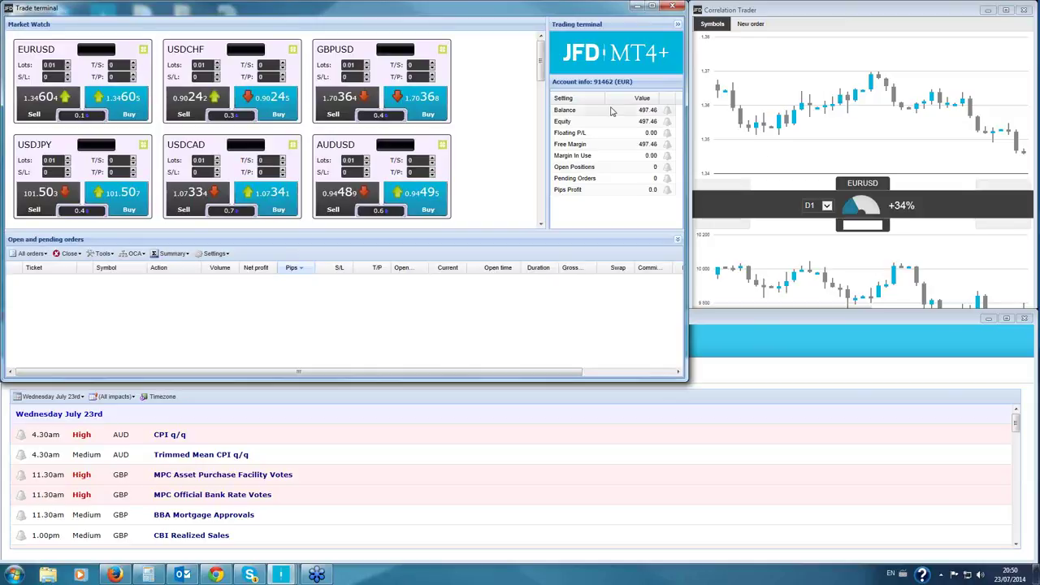
Maximize the Trade terminal window and widen its account information area
drag(576, 8, 613, 49)
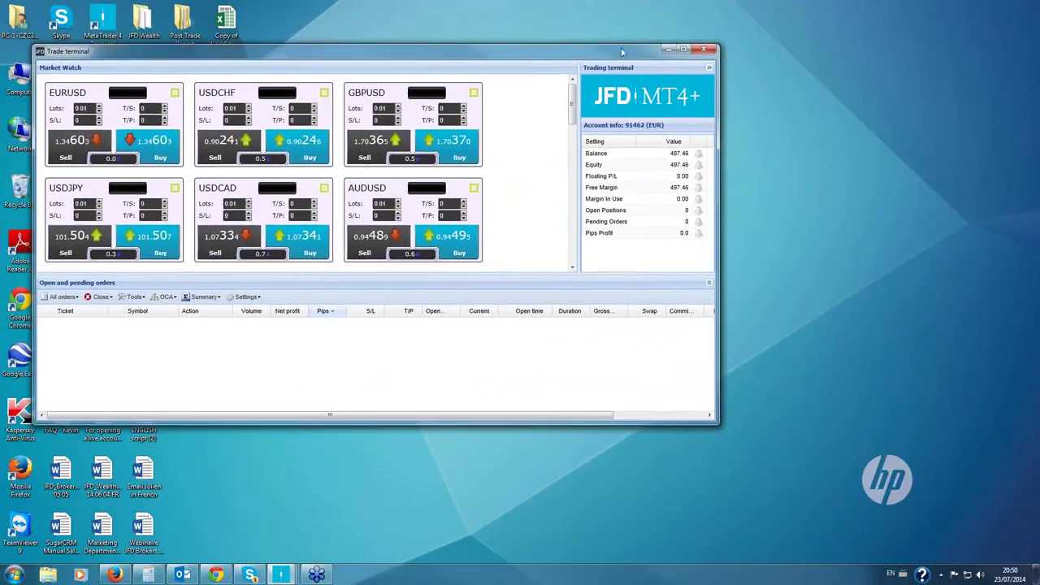
click(685, 53)
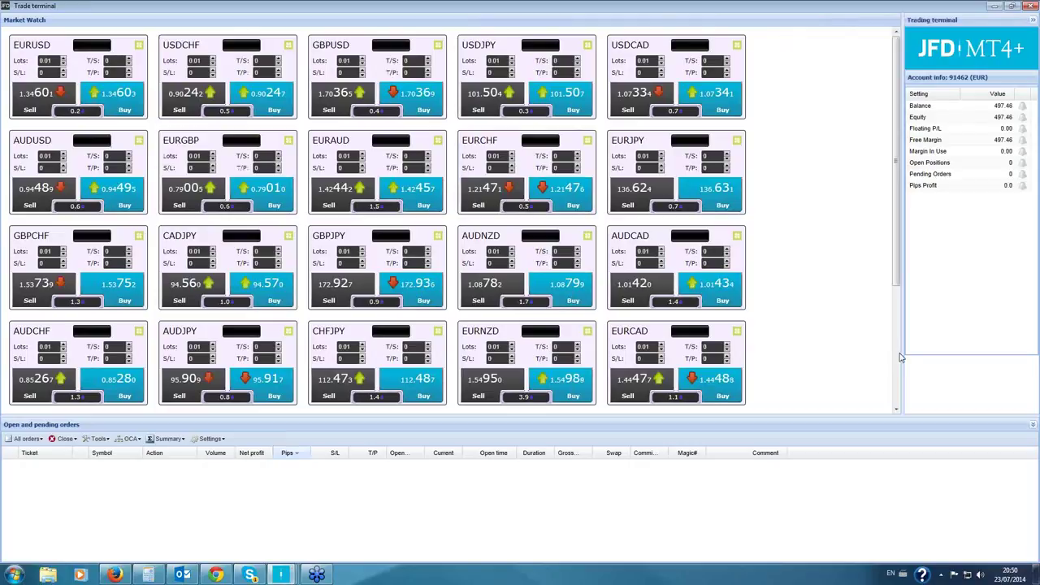
drag(905, 363, 799, 351)
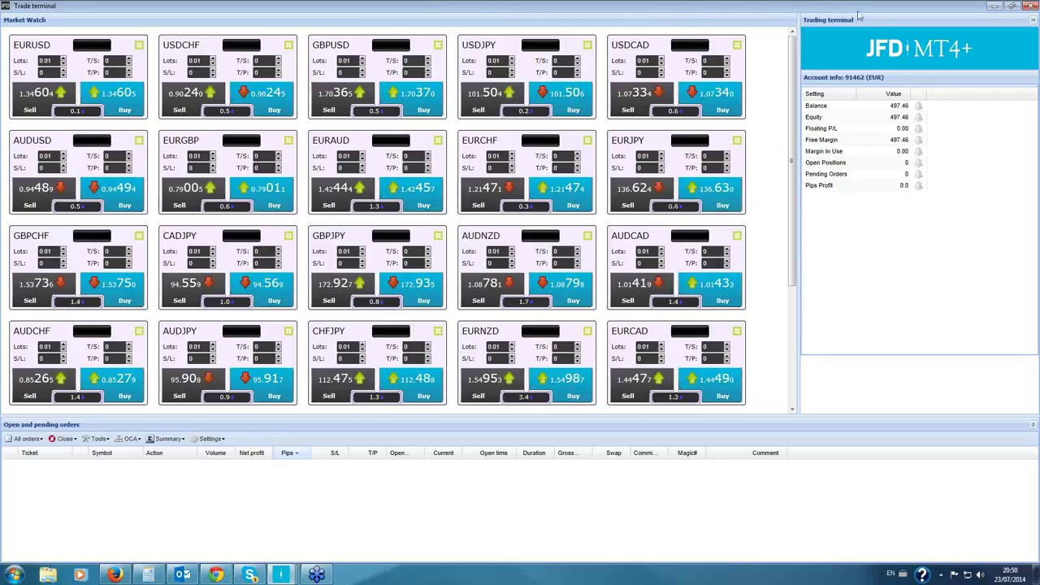
Restore the Trade terminal to a smaller floating window on the desktop and maximize it again
click(1012, 6)
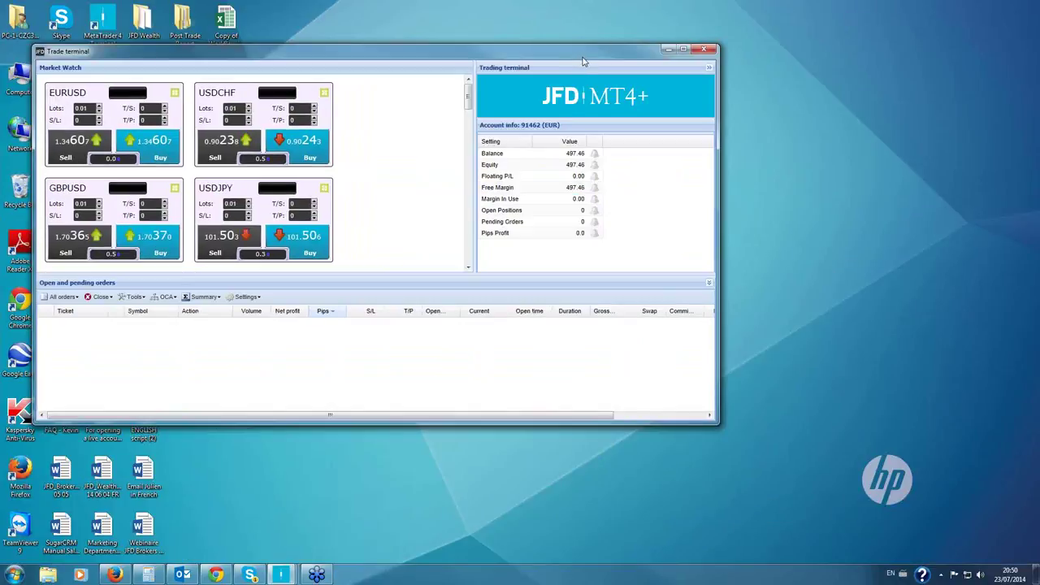
drag(583, 61, 641, 92)
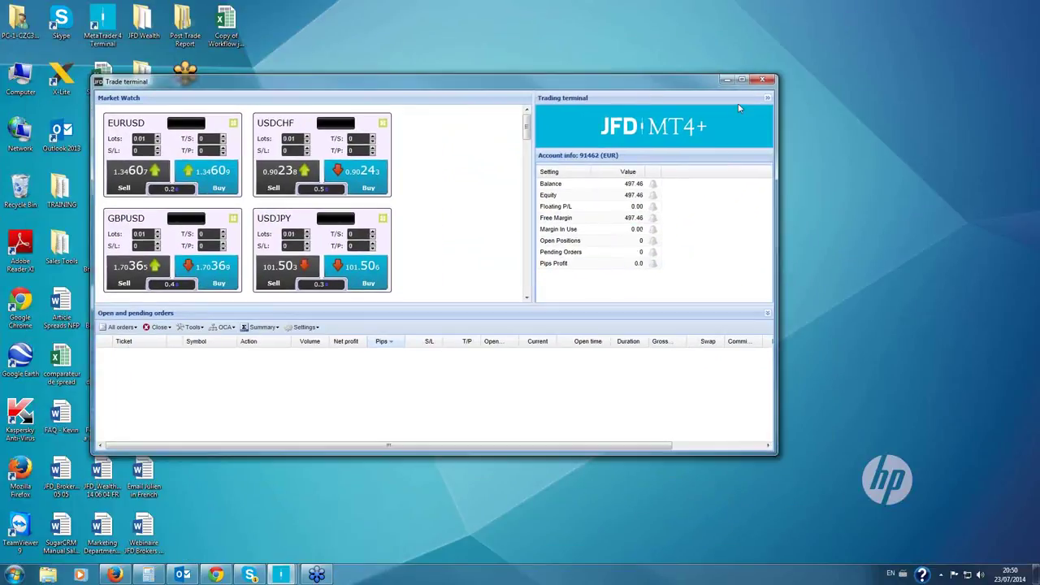
click(921, 66)
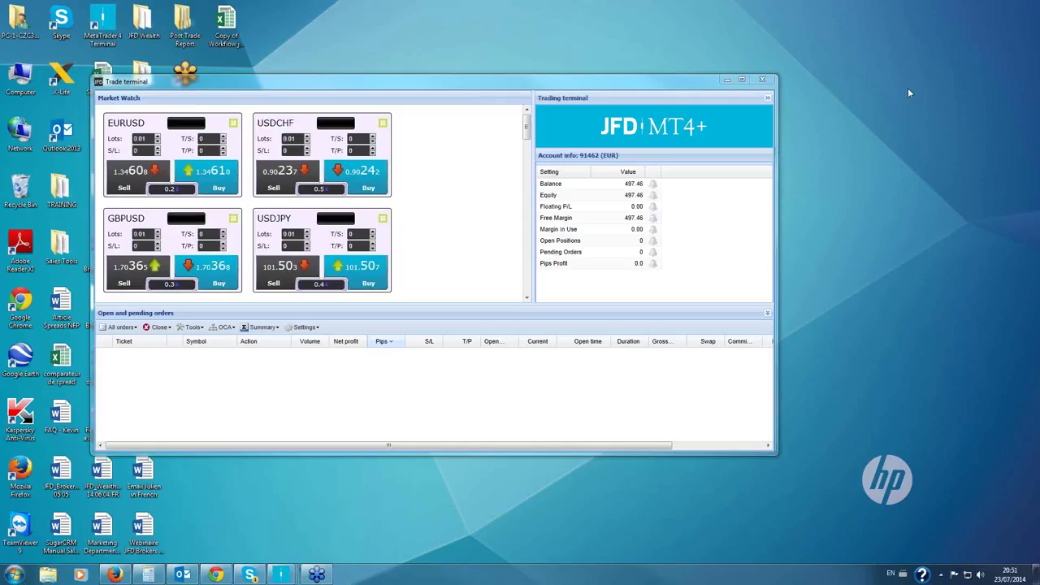
click(742, 79)
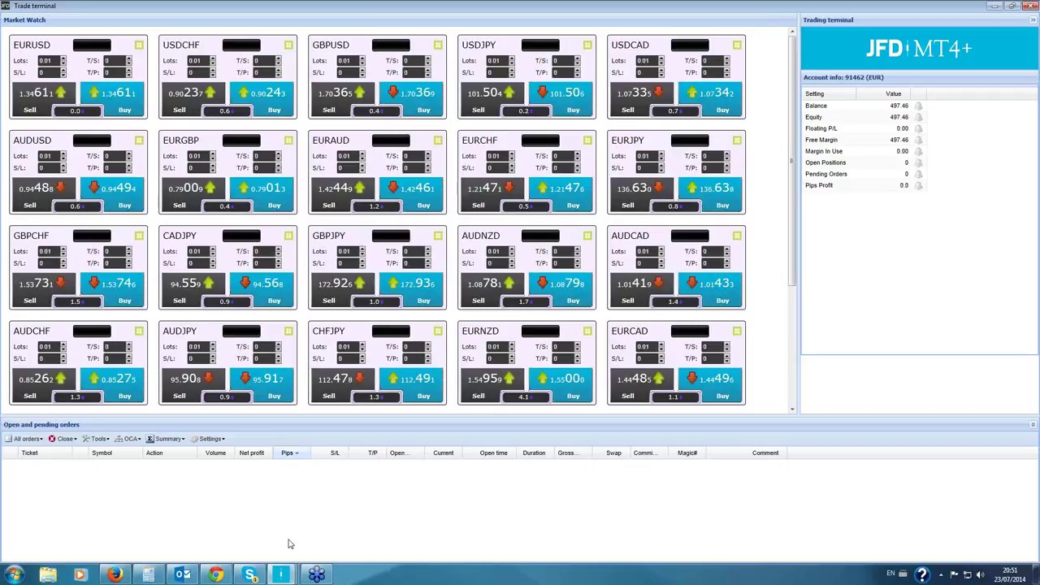
Examine the Sentiment Trader's symbol list and the AUDUSD sentiment chart, and minimize that window
mouse_move(291, 577)
mouse_move(658, 530)
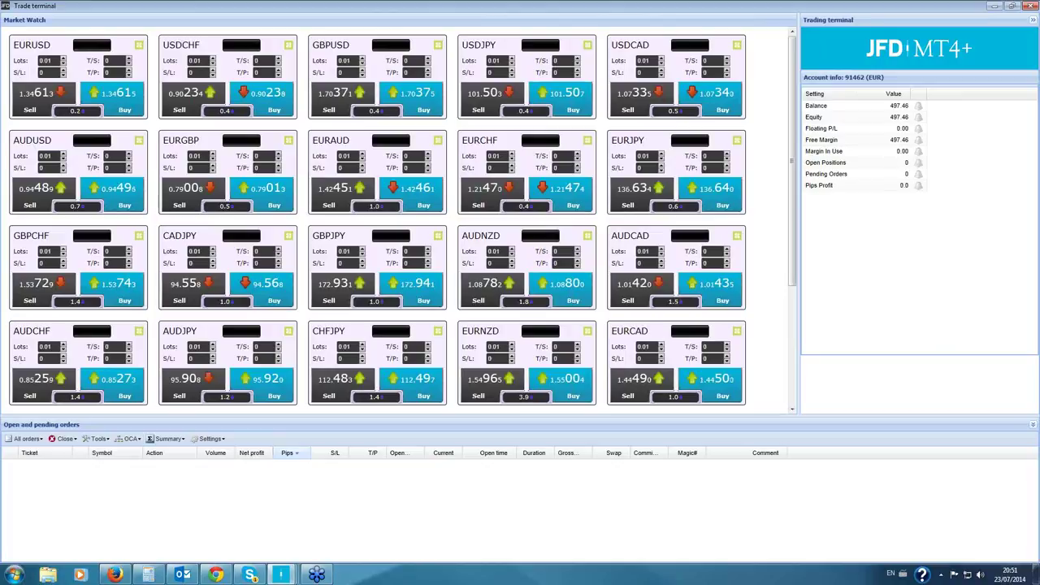
click(737, 140)
drag(639, 140, 400, 140)
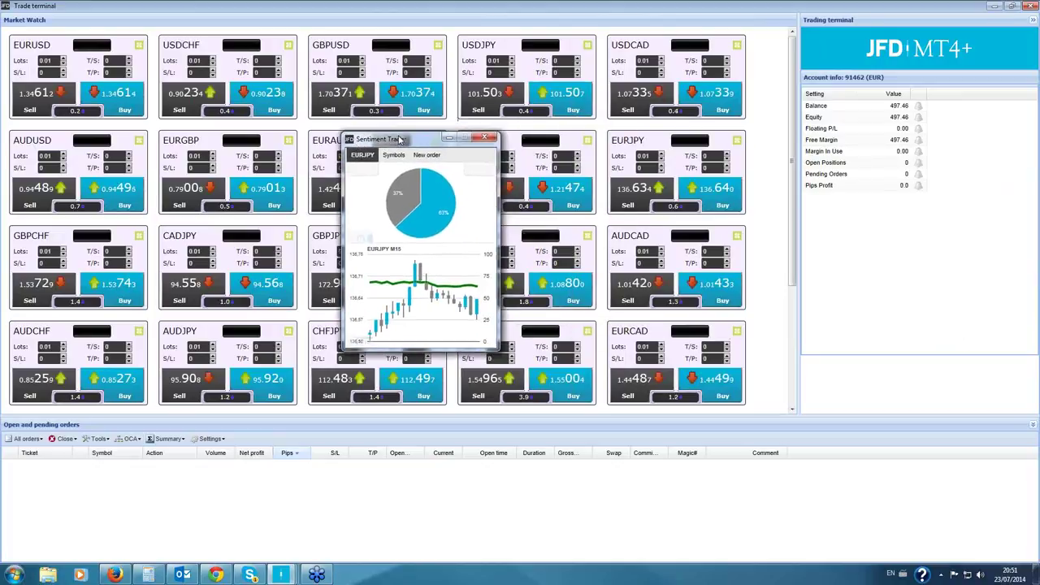
click(393, 154)
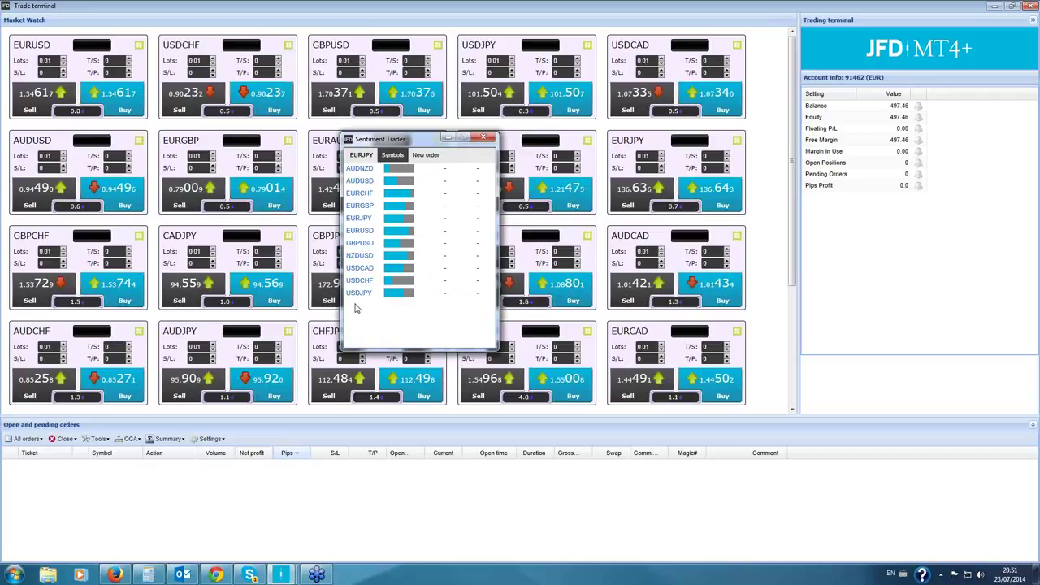
click(359, 181)
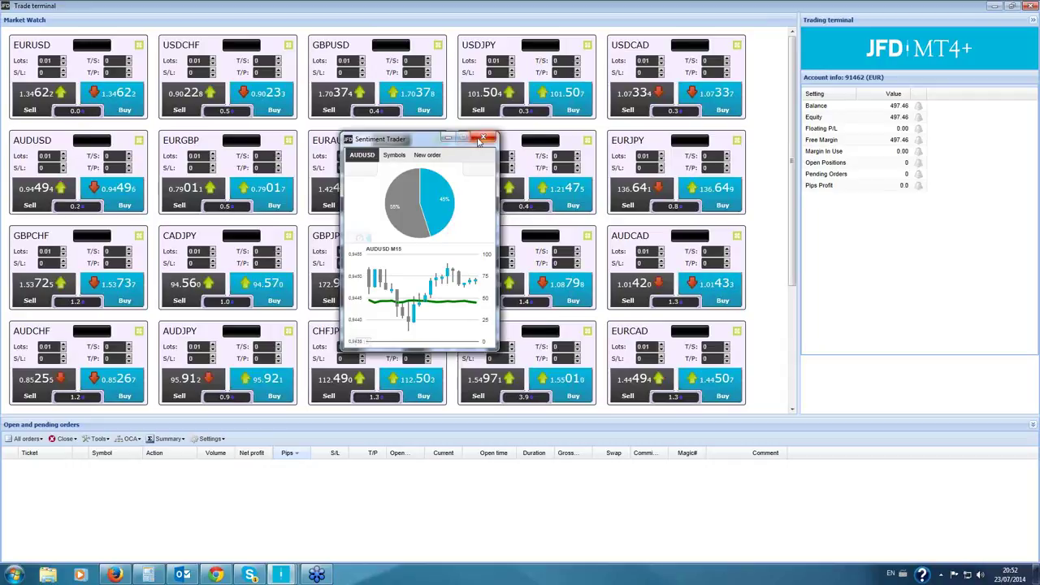
click(447, 138)
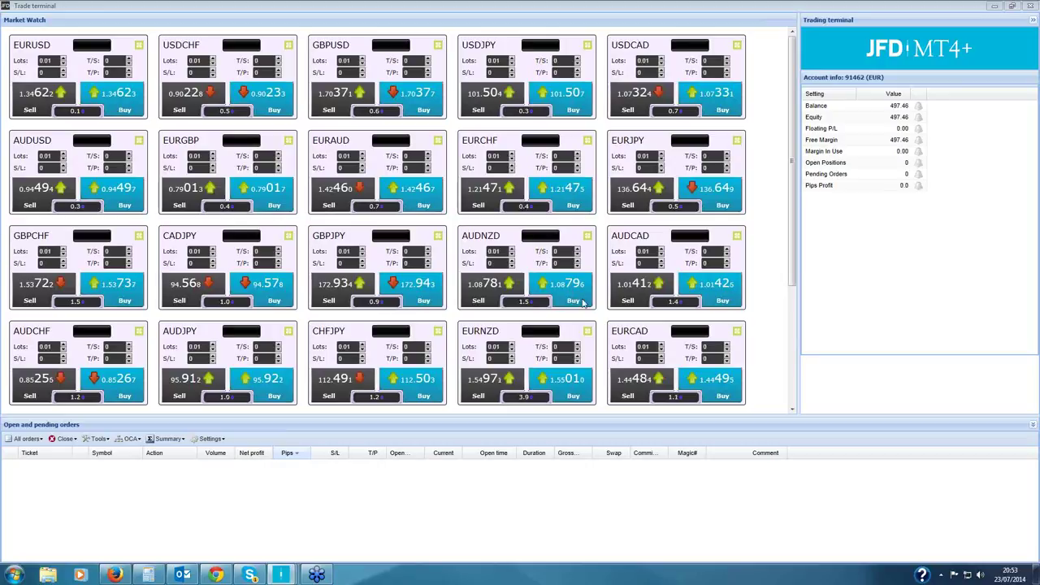
Start a new EURUSD order and set its order type to Sell limit
click(140, 47)
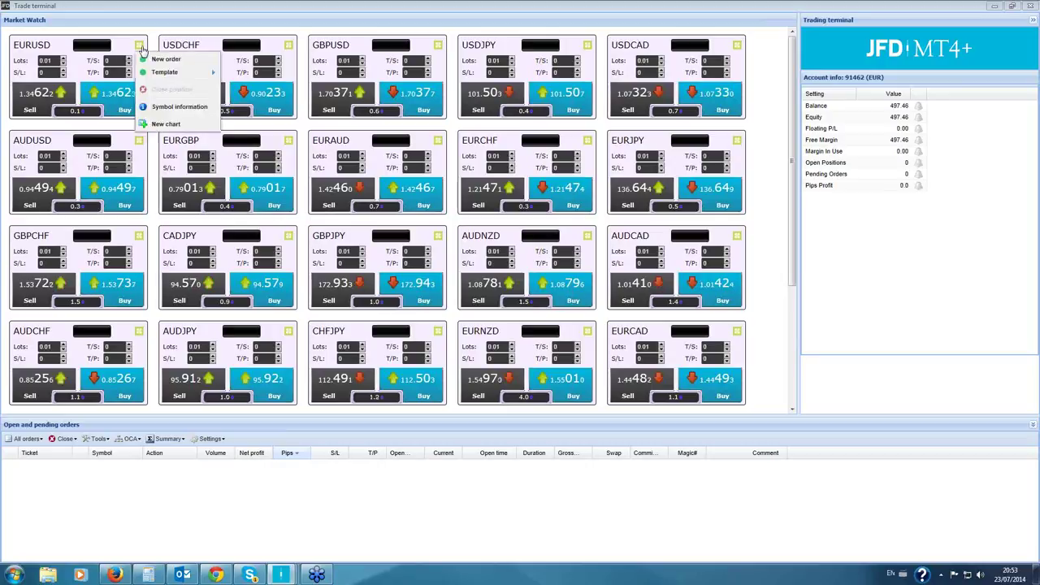
click(183, 61)
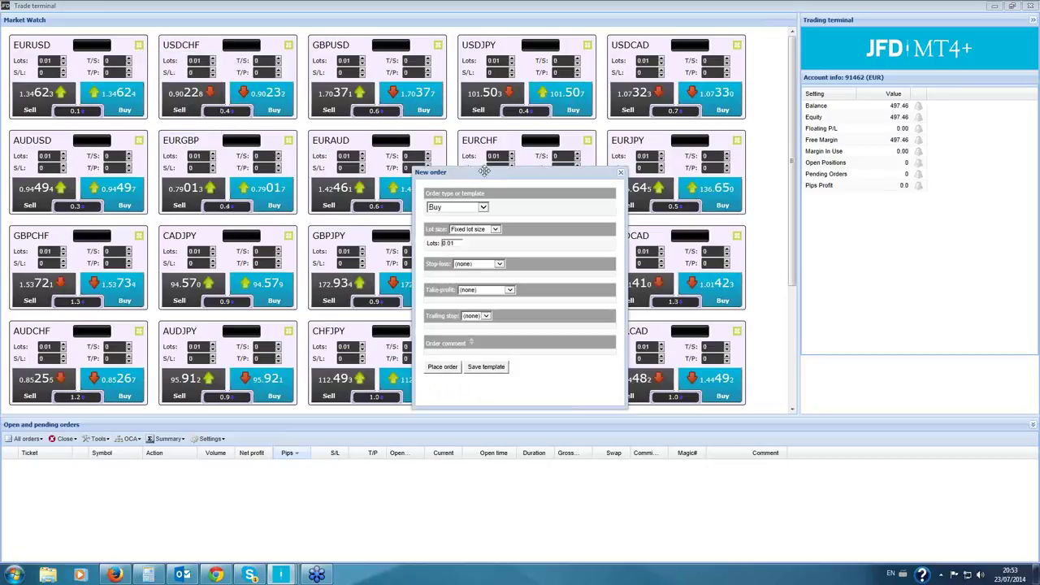
drag(485, 169, 409, 126)
click(405, 171)
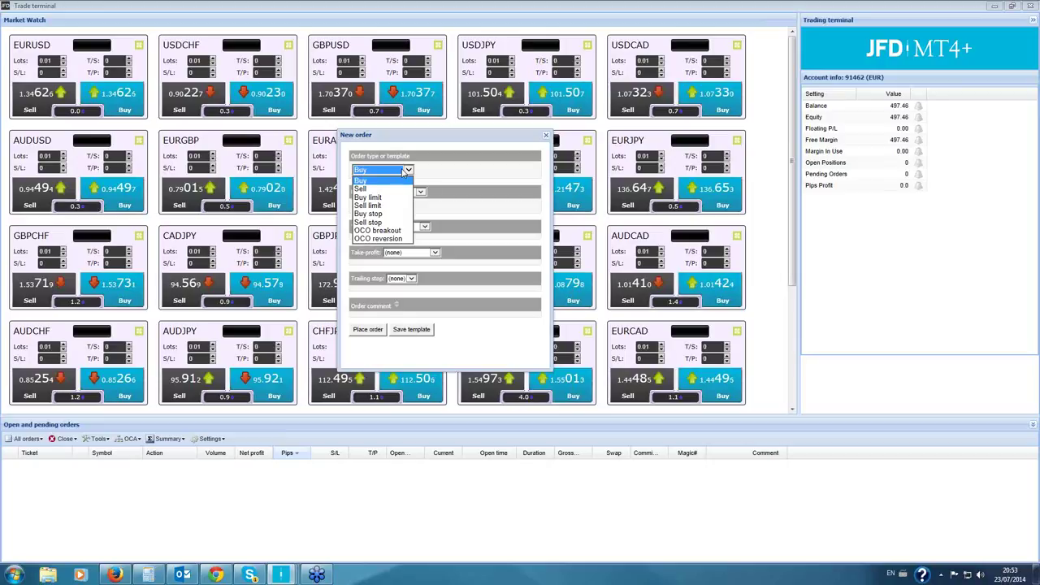
click(377, 205)
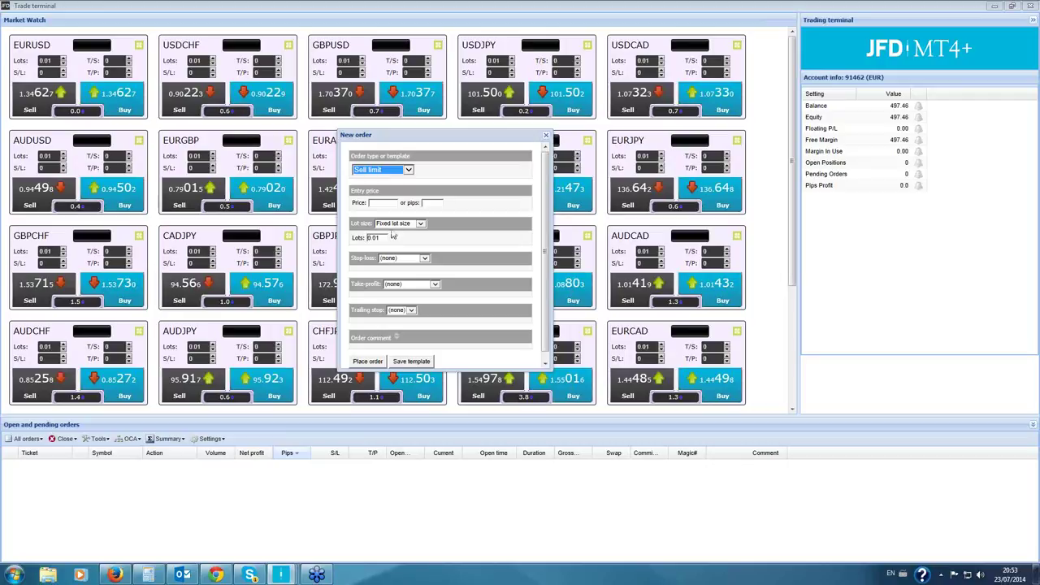
Give the EURUSD order a 10-pip stop-loss and base its lot size on % of balance
click(397, 259)
click(395, 278)
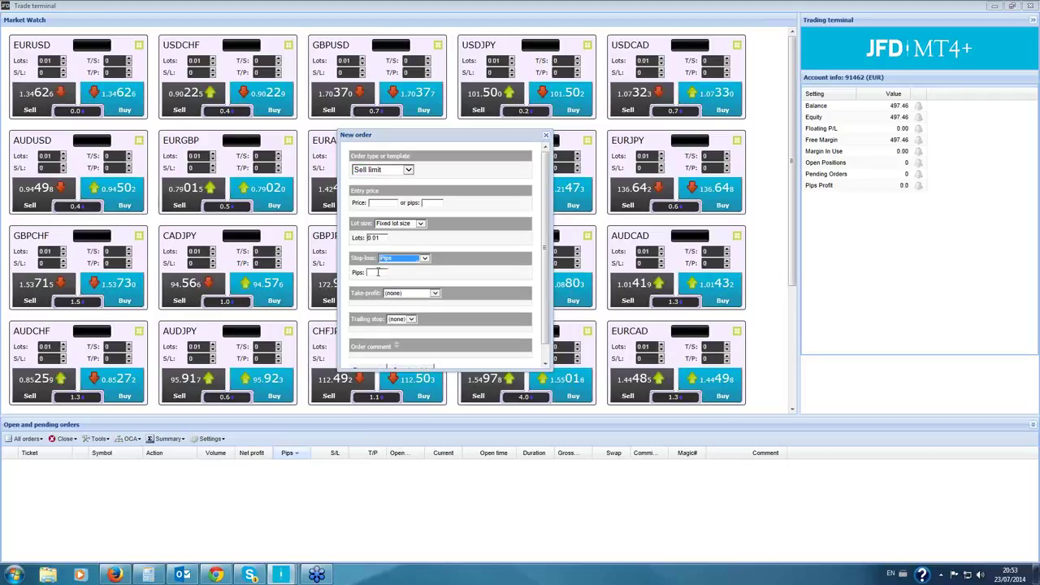
text(10)
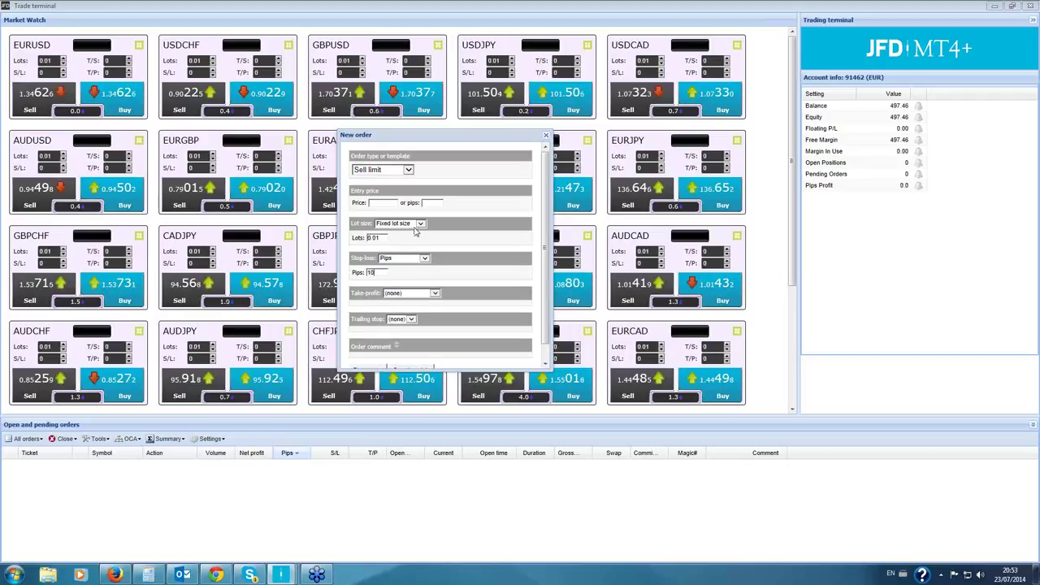
click(416, 226)
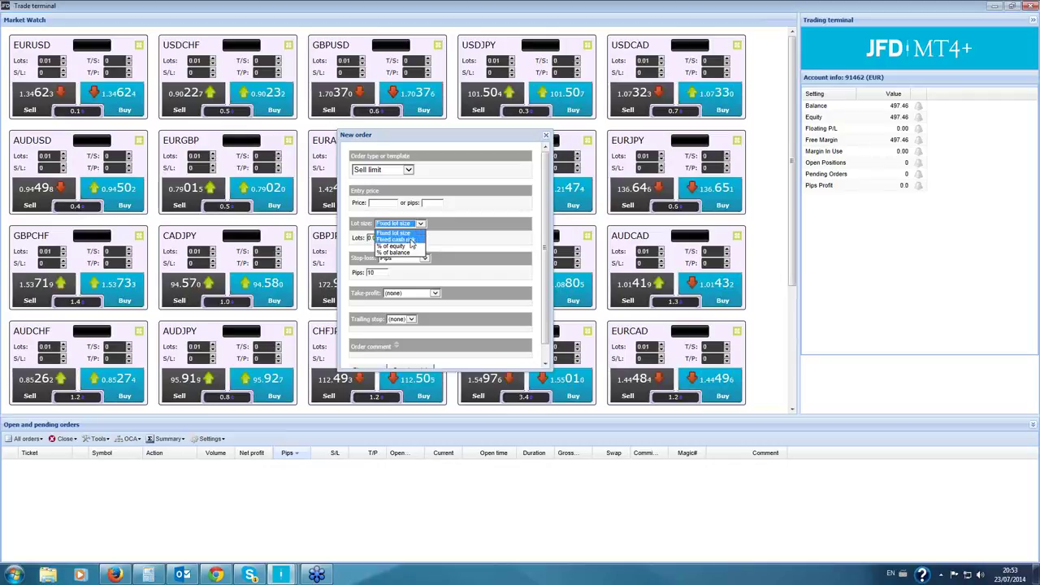
click(397, 252)
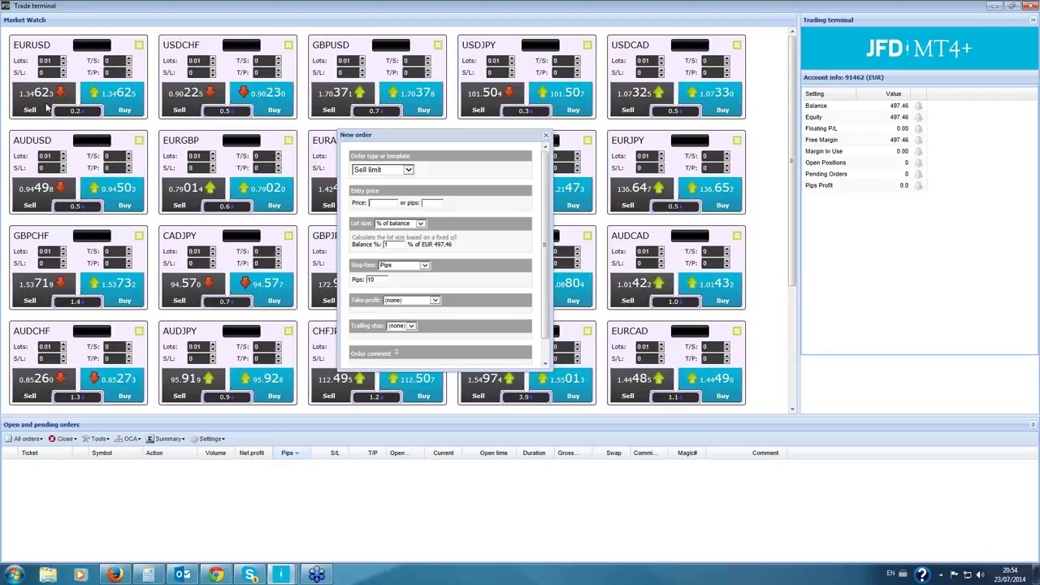
Set the entry price to 1.3200 and try to place the EURUSD sell limit order
click(371, 203)
text(1.3200)
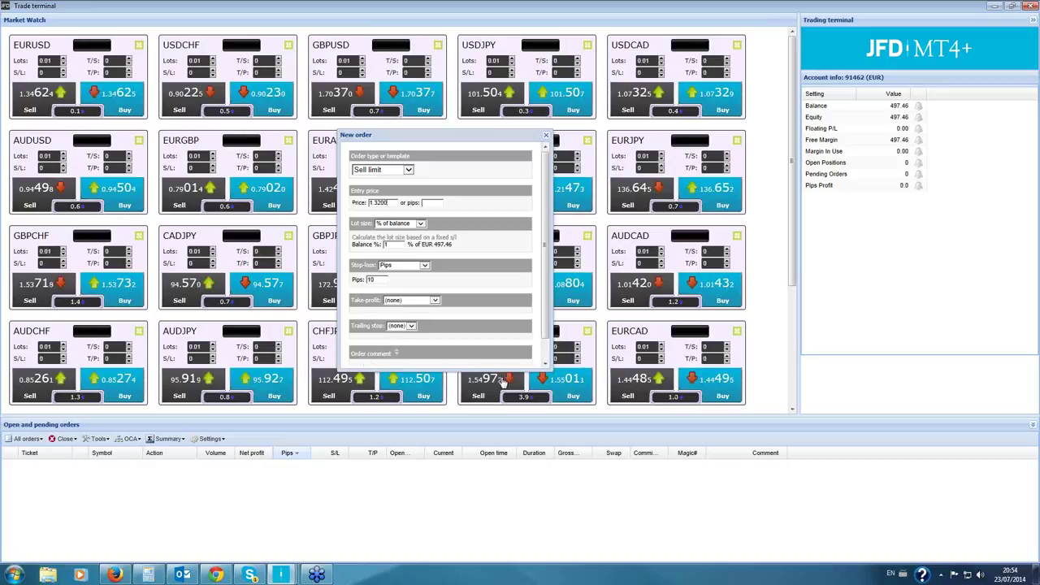
scroll(542, 340, down, 1)
click(382, 354)
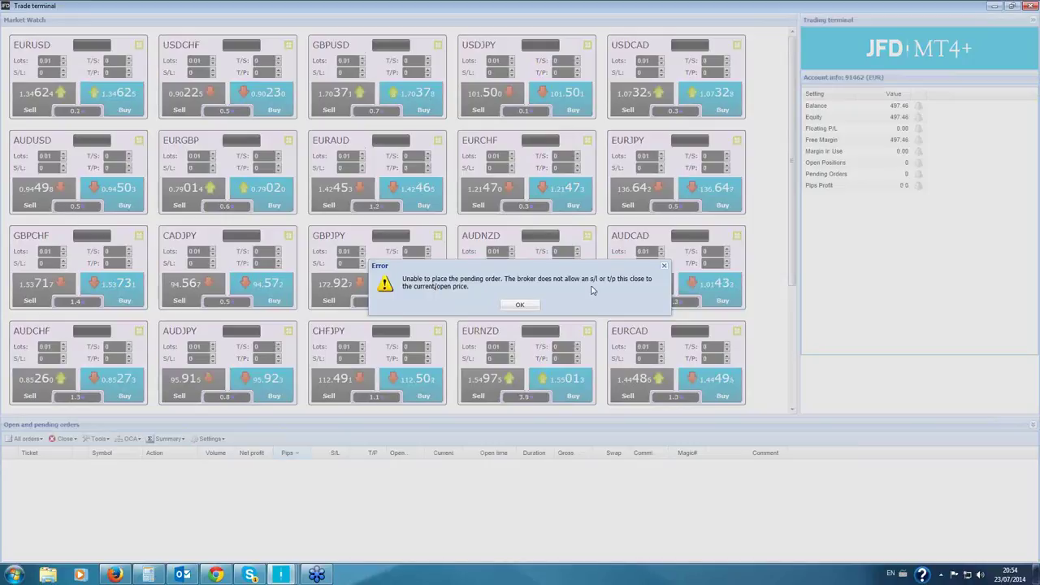
click(520, 305)
Create another EURUSD order of type Sell limit with an entry price of 1.3600
right_click(132, 50)
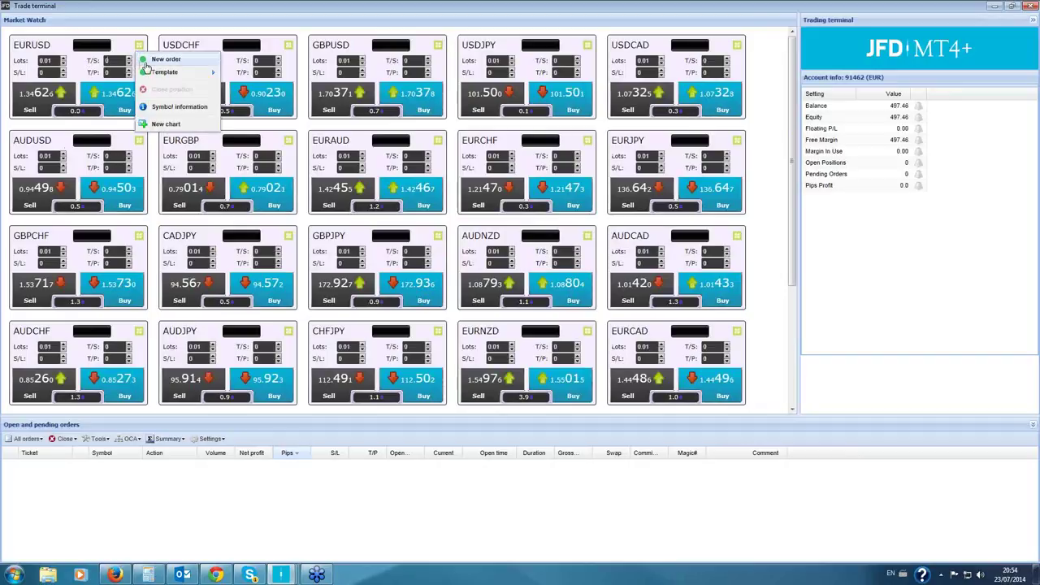
click(162, 62)
click(484, 206)
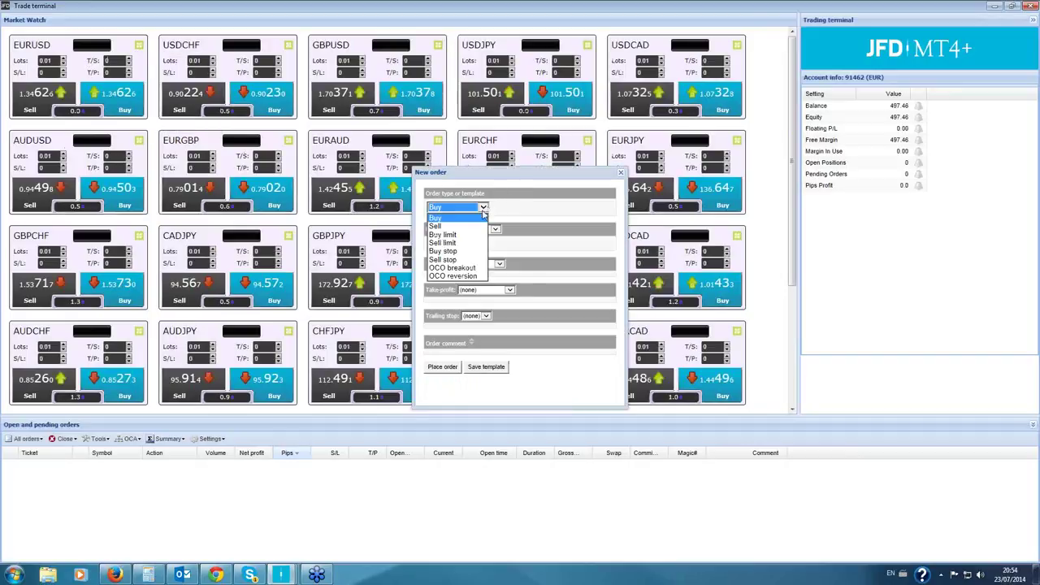
click(454, 219)
key(Down)
key(Down)
key(Down)
click(458, 240)
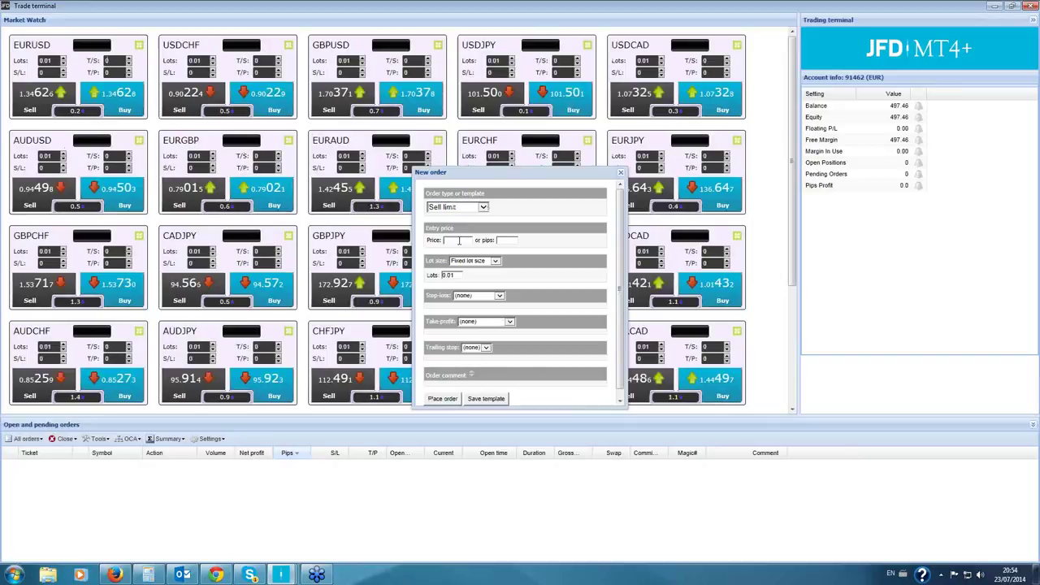
text(1.3600)
Size the sell limit order at 1% of balance with a 10-pip stop-loss and place it
click(463, 262)
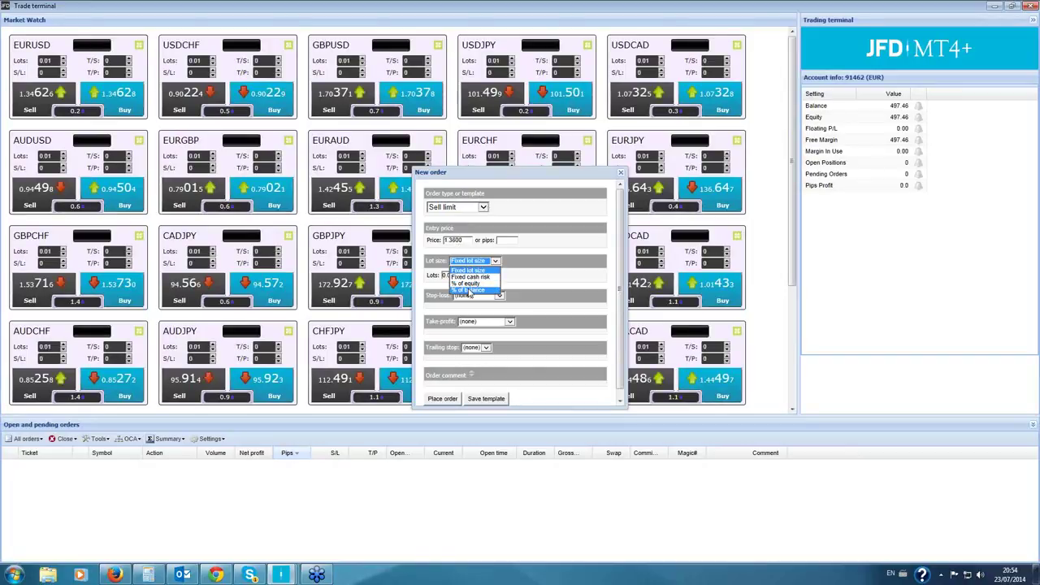
click(460, 277)
text(1)
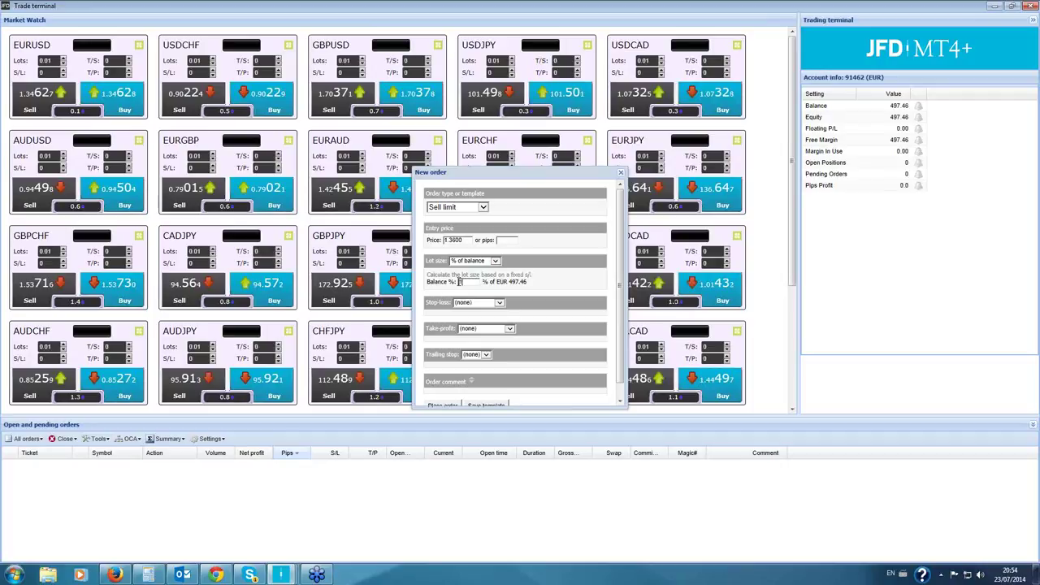
click(470, 303)
click(465, 318)
text(10)
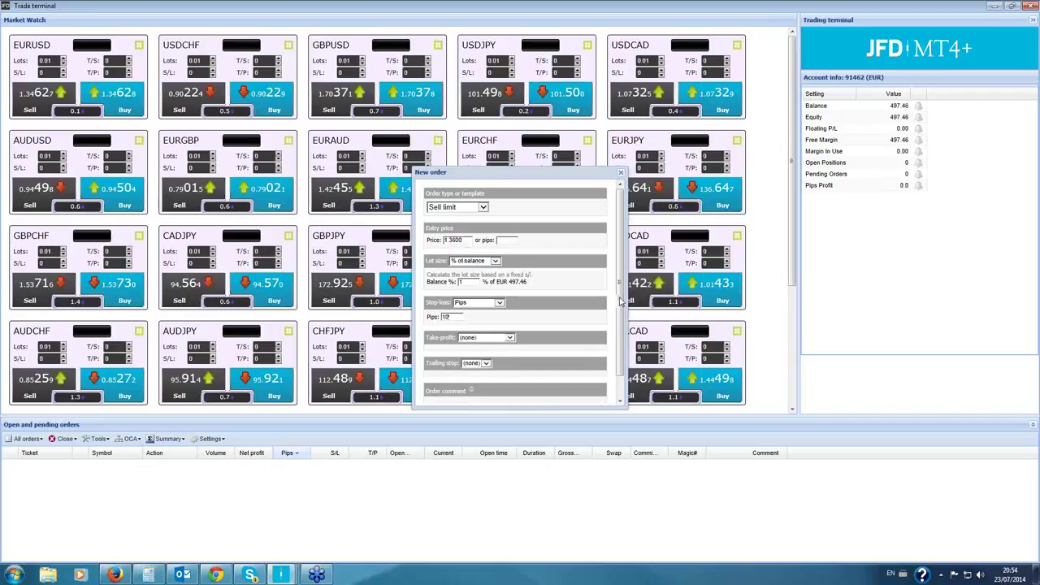
scroll(618, 309, down, 2)
click(442, 391)
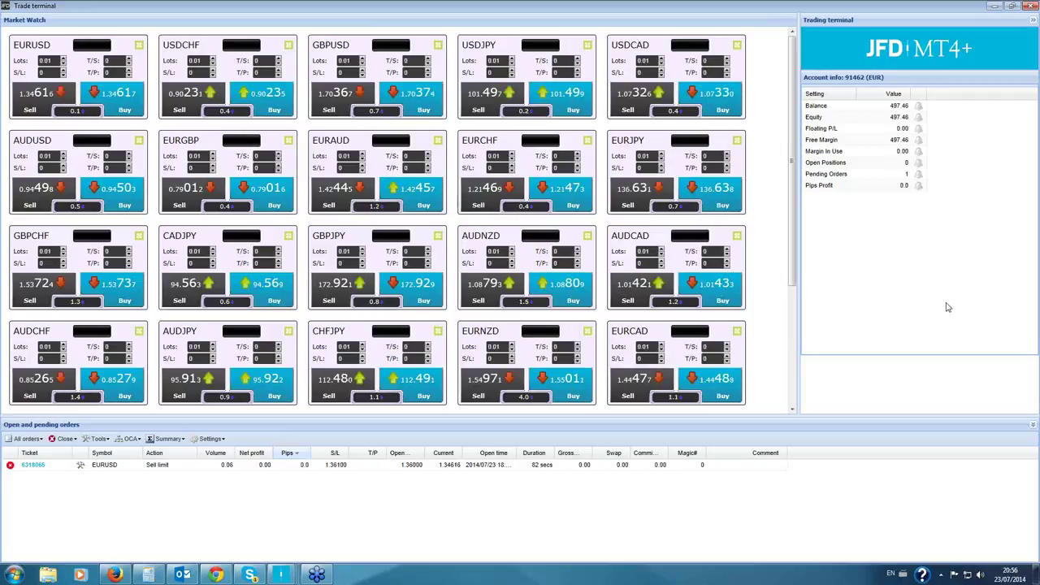
Cancel the pending EURUSD sell limit order
click(10, 467)
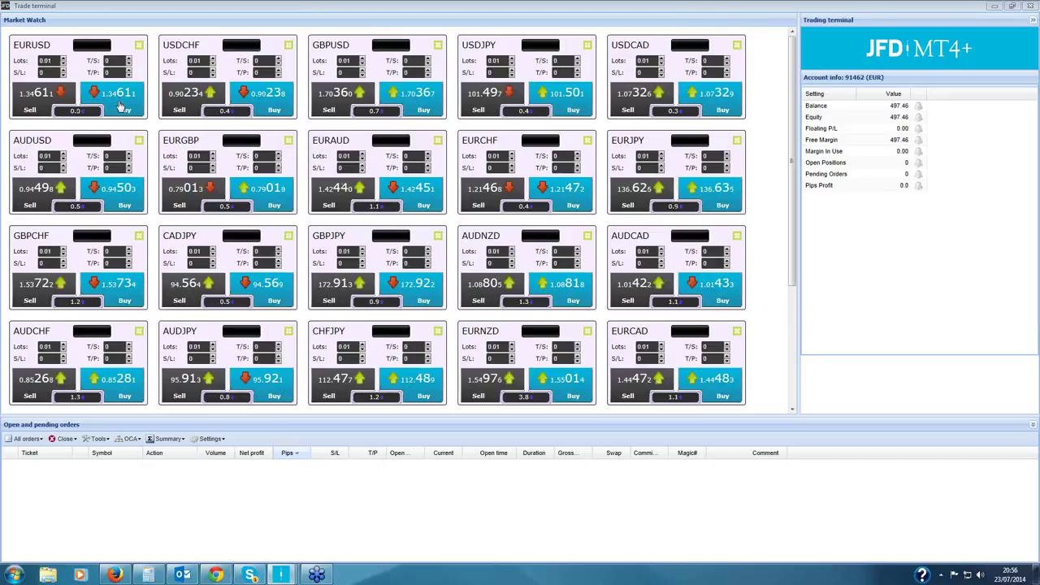
Open three 0.01-lot market buy positions on EURUSD and three on USDCHF
click(122, 107)
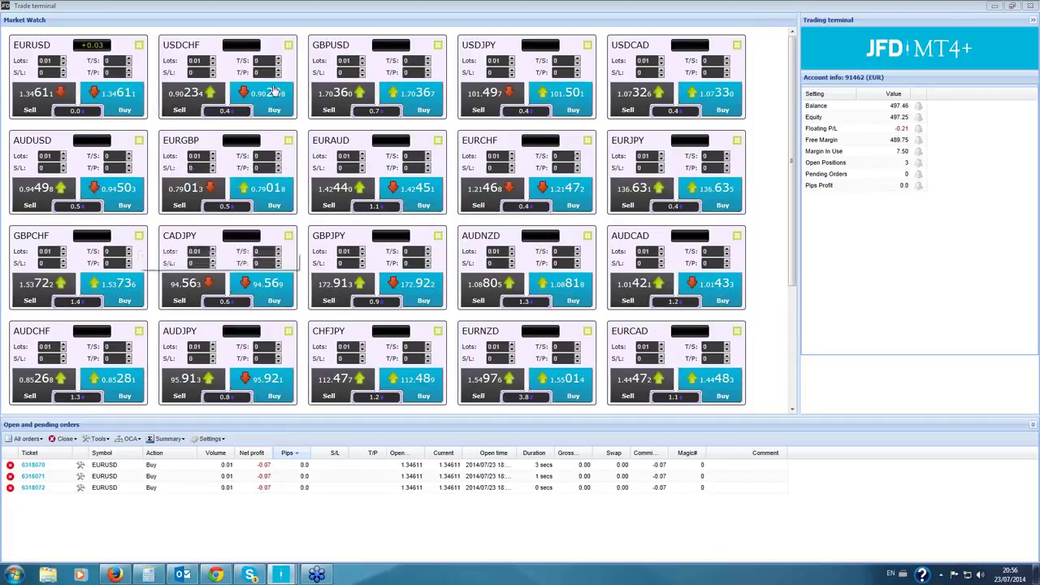
click(274, 109)
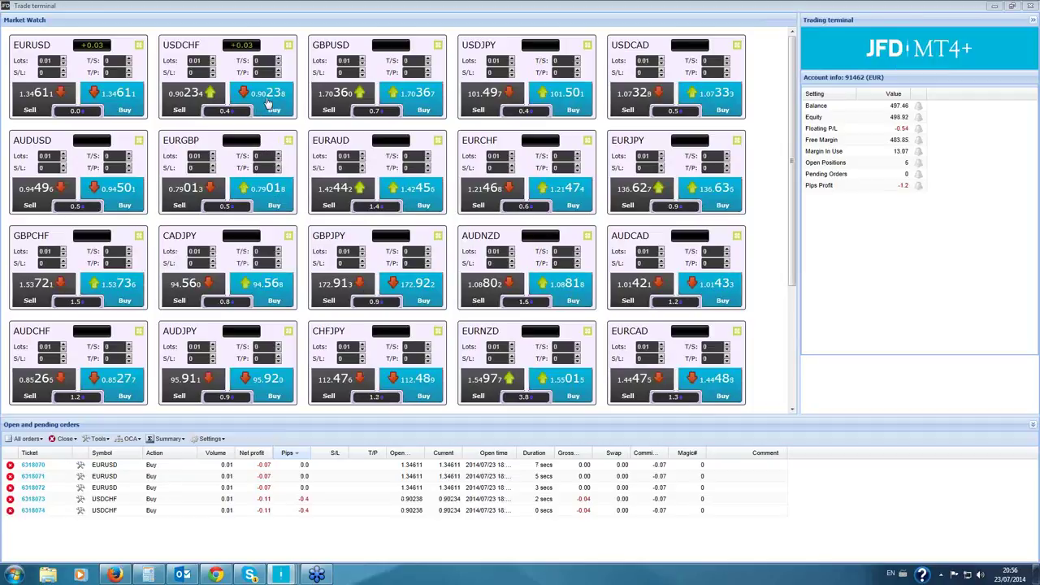
click(268, 101)
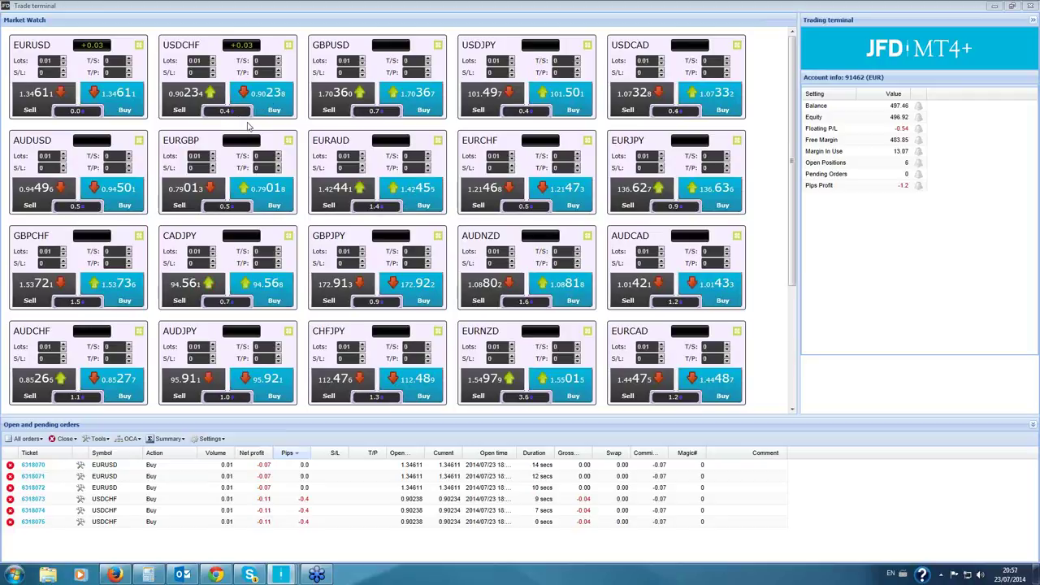
Close all open EURUSD positions and all open USDCHF positions symbol by symbol, confirming each closure
click(140, 46)
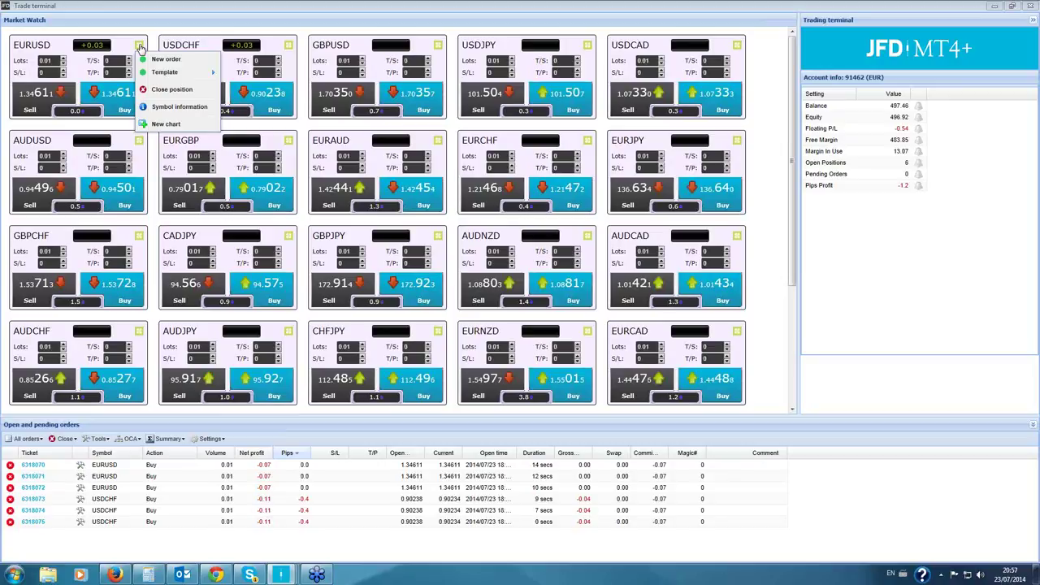
click(161, 91)
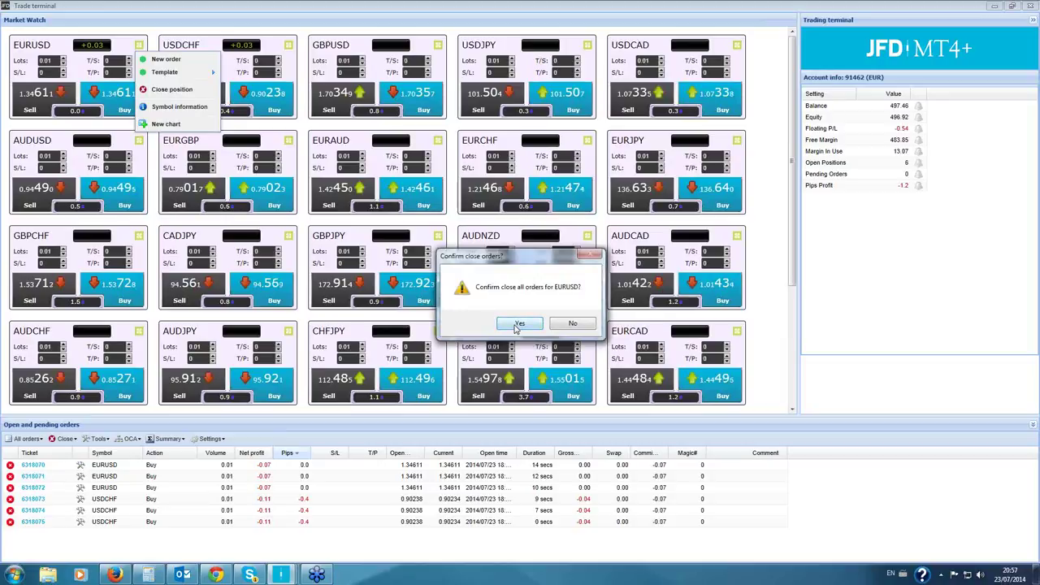
click(519, 325)
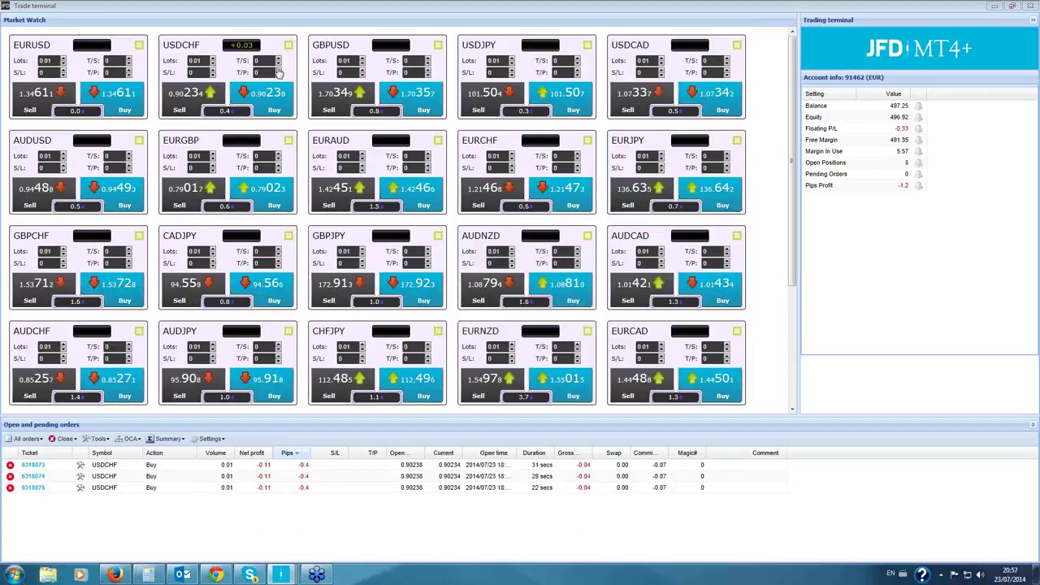
click(289, 45)
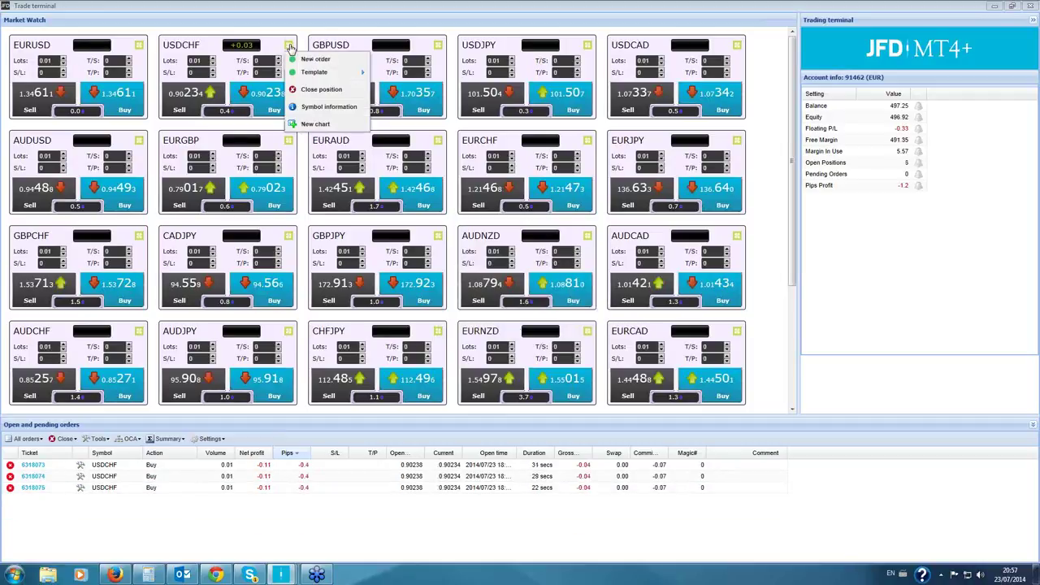
click(309, 92)
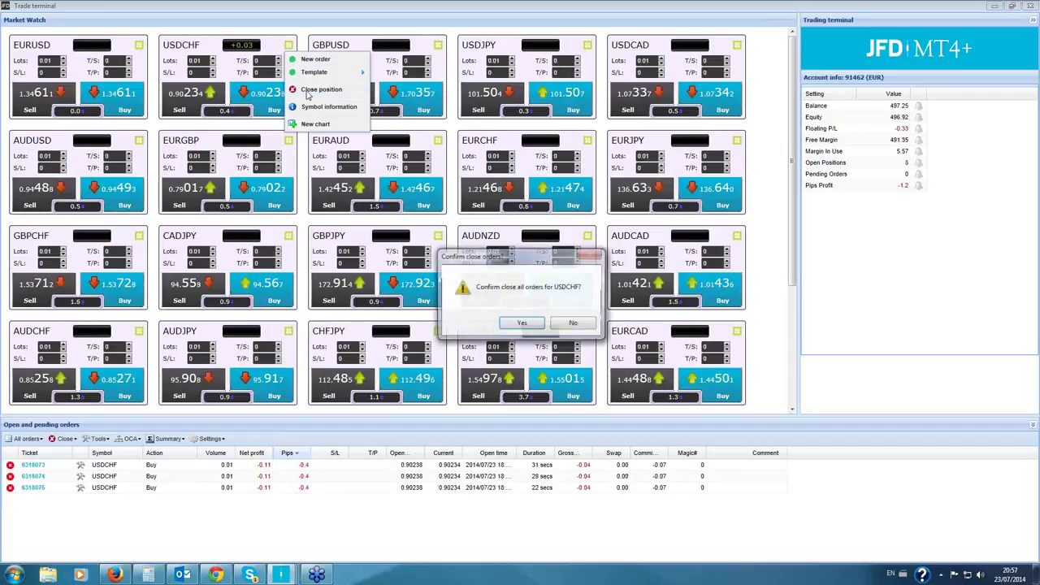
click(523, 323)
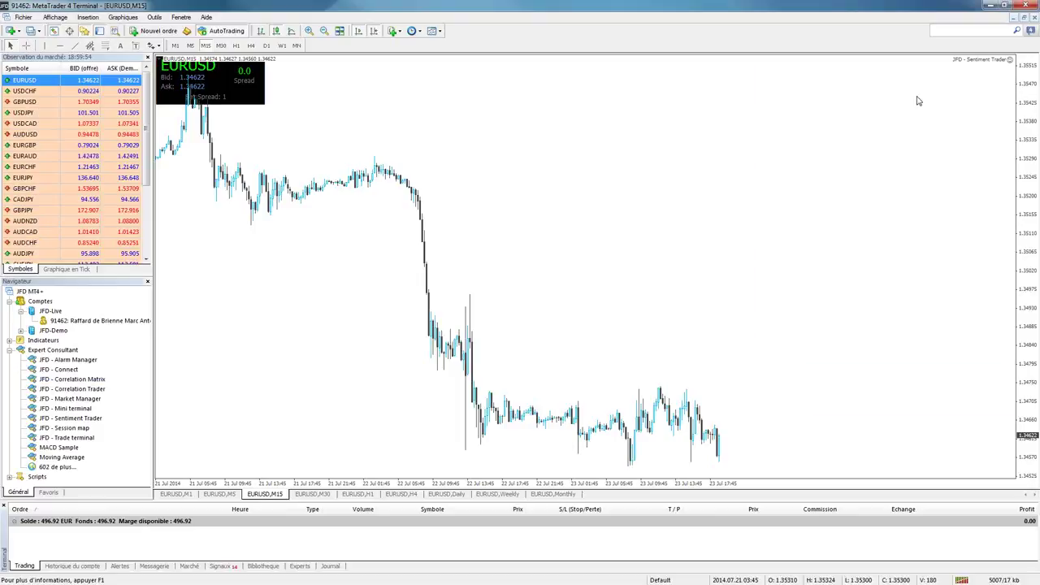
Widen the market watch in the MetaTrader 4 window and view the EURUSD tick chart, returning to the symbol list
drag(152, 178, 245, 179)
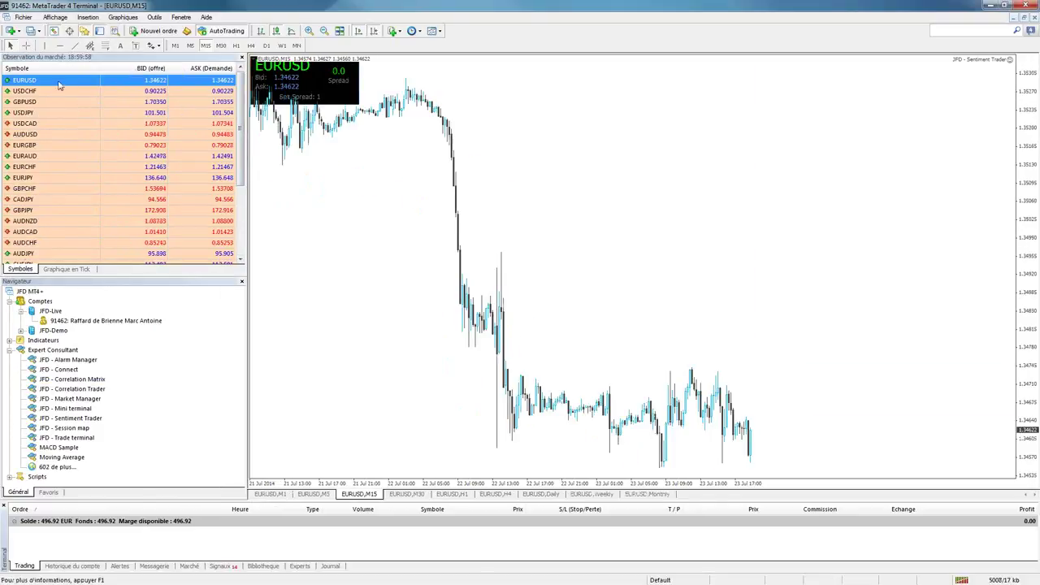
click(57, 269)
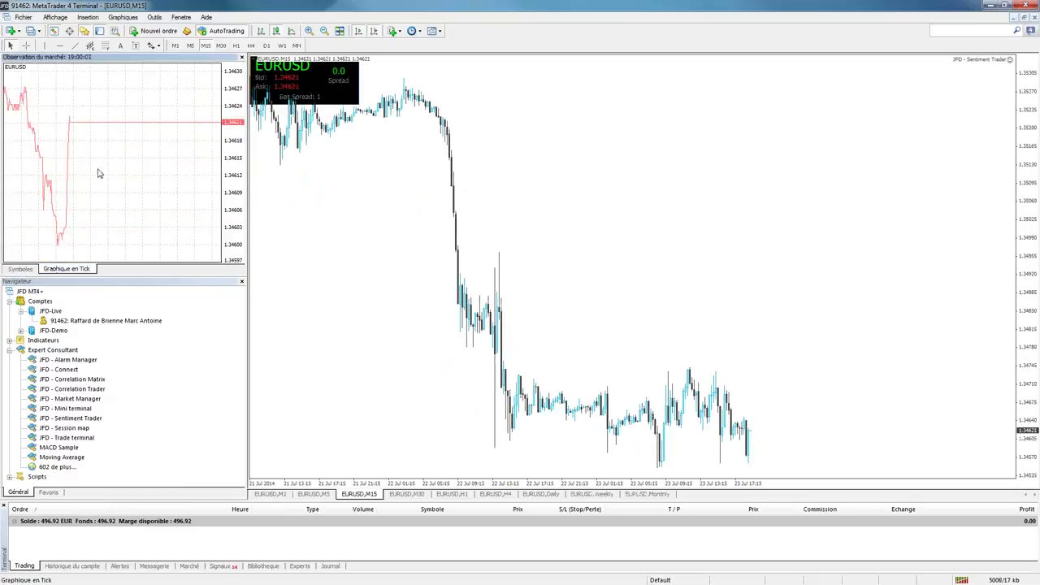
click(22, 269)
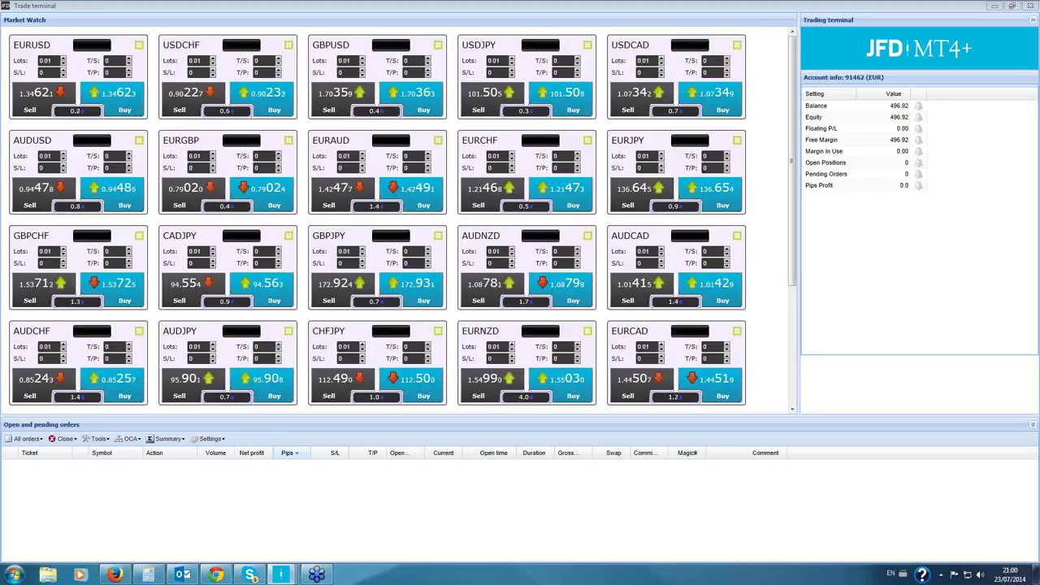
In the Trade terminal, examine the stop-loss types of a new EURUSD buy order, including Fixed cash risk, and discard the order
click(139, 48)
click(158, 56)
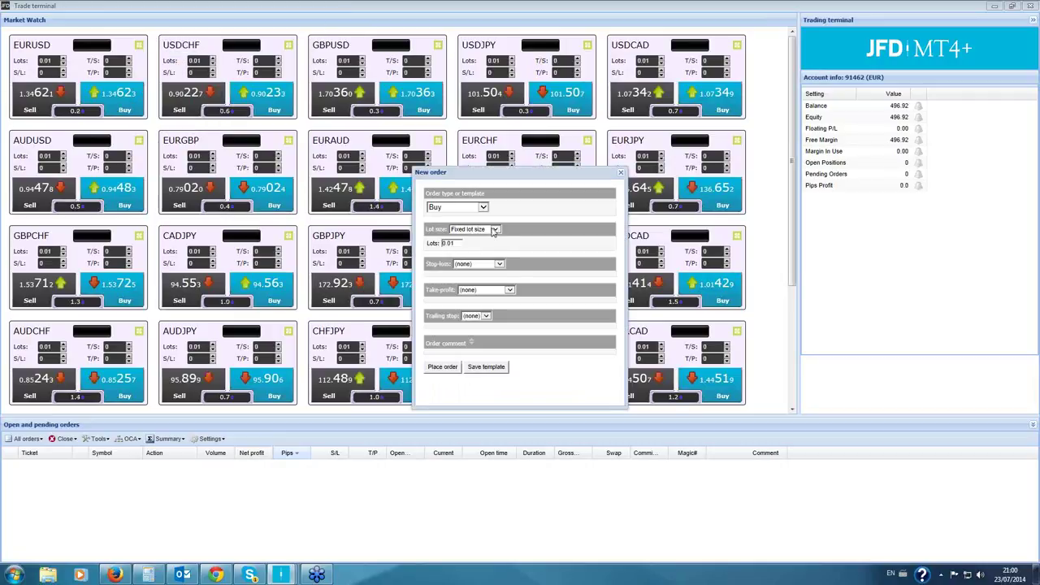
click(497, 265)
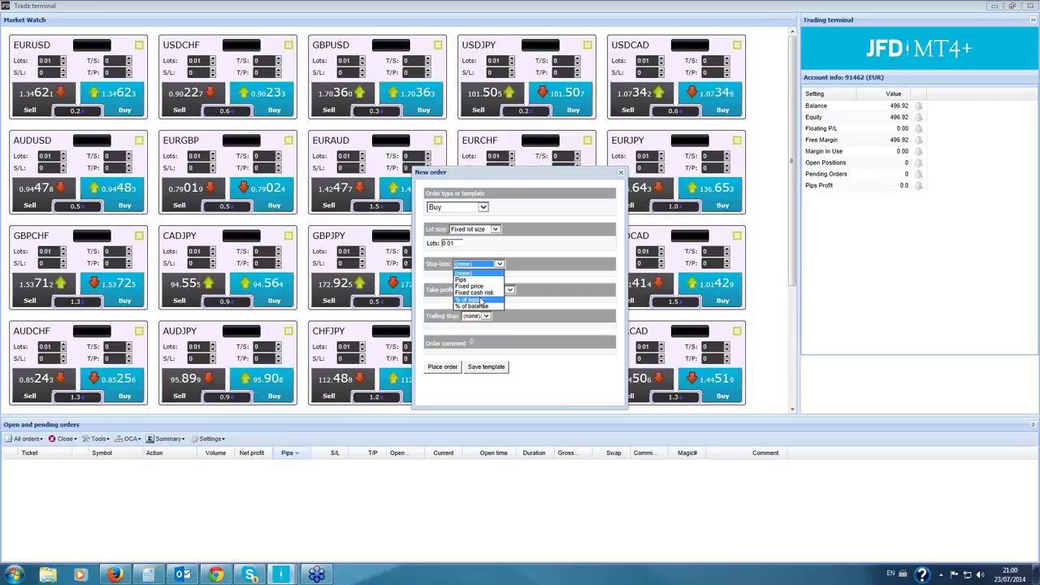
click(476, 291)
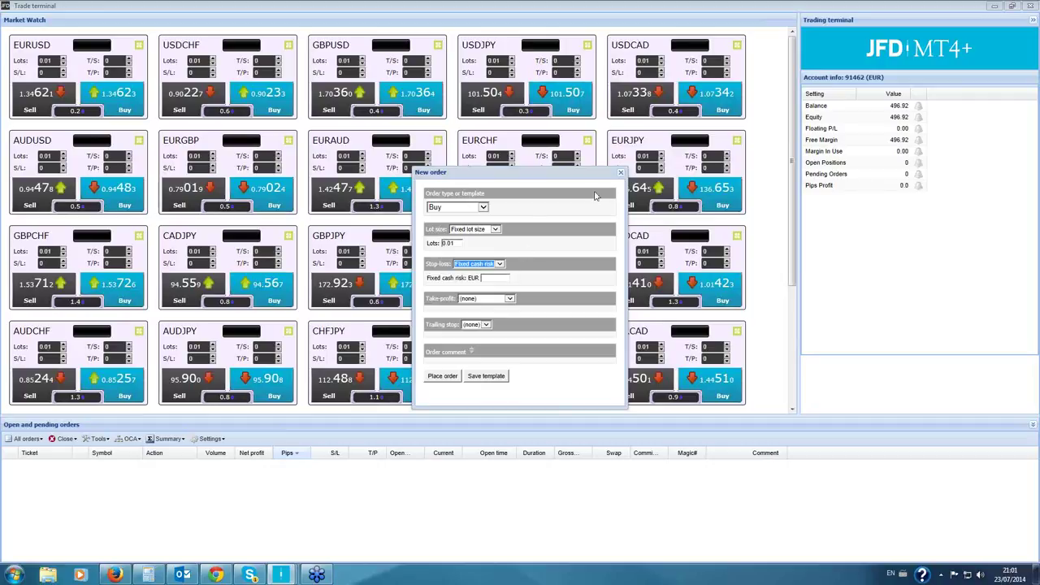
click(621, 173)
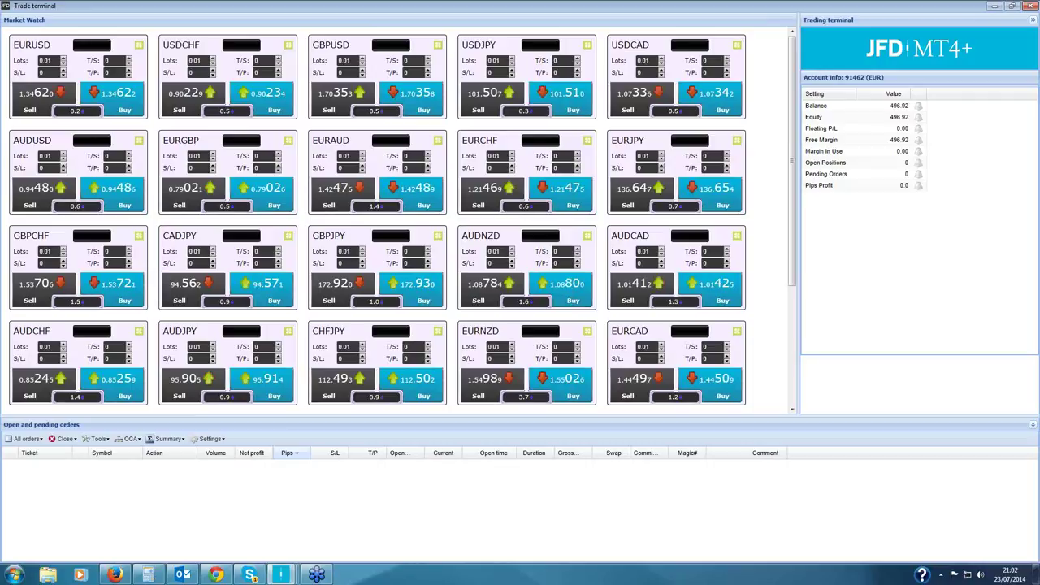
Switch to the Mini terminal window for EURUSD and place it over the Market Watch area
click(282, 575)
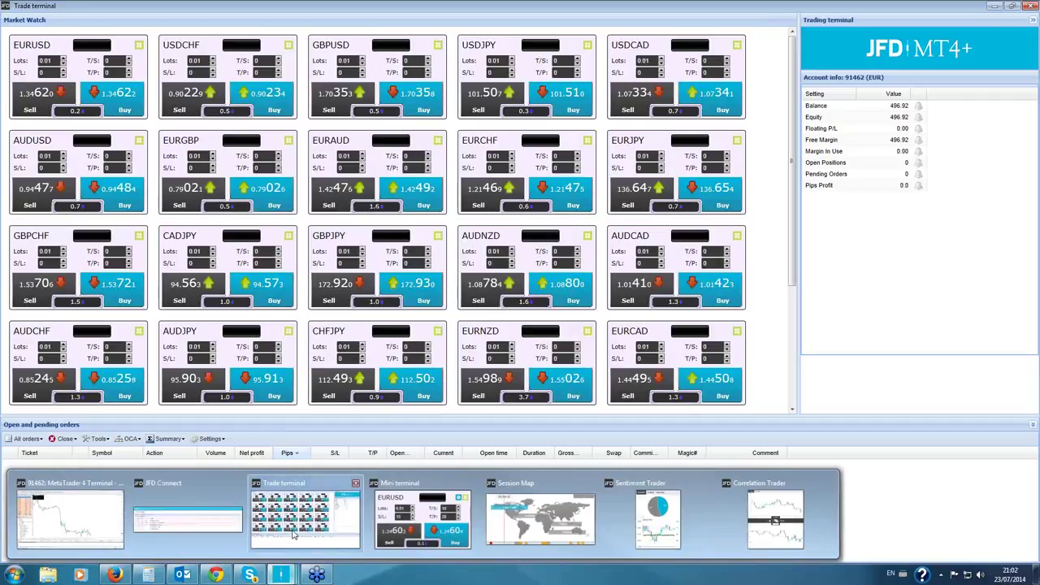
click(439, 534)
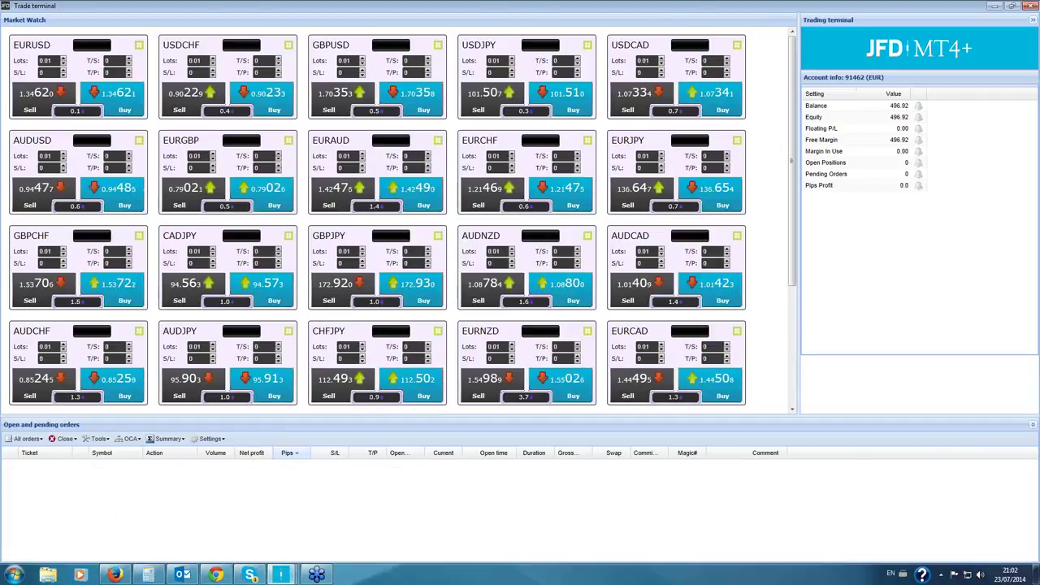
drag(213, 432, 286, 129)
click(404, 161)
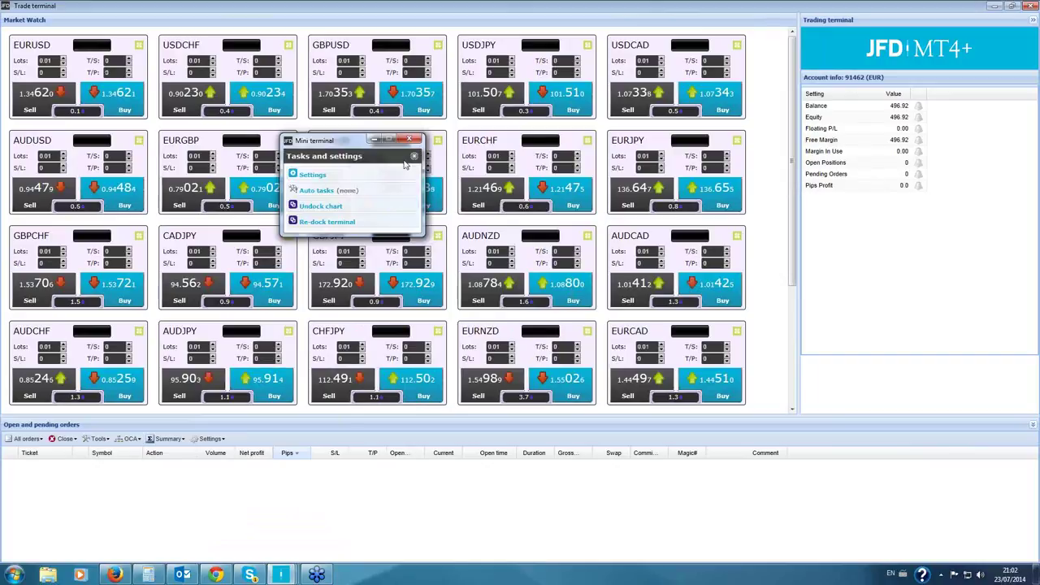
click(327, 174)
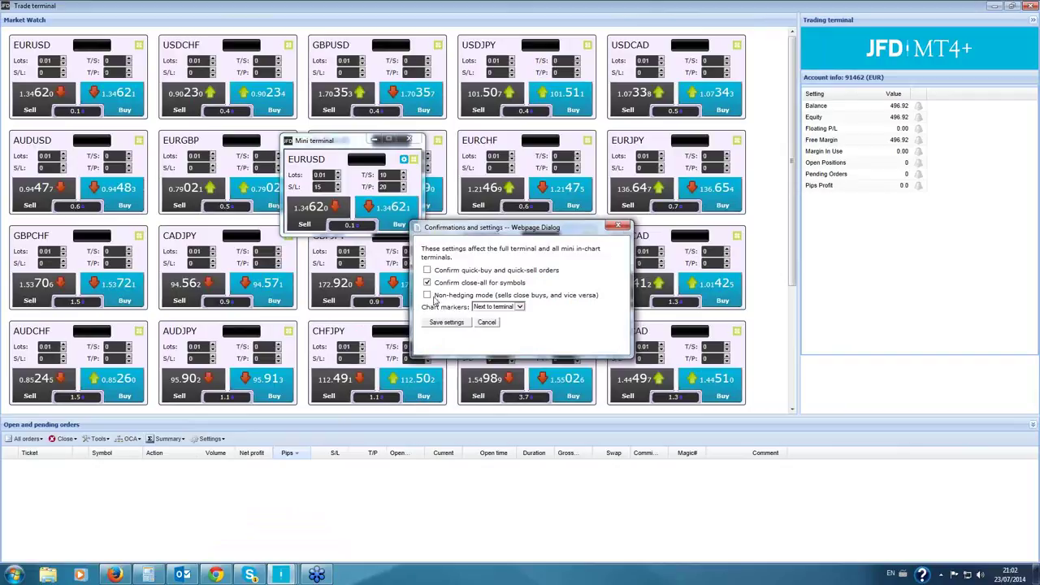
click(619, 225)
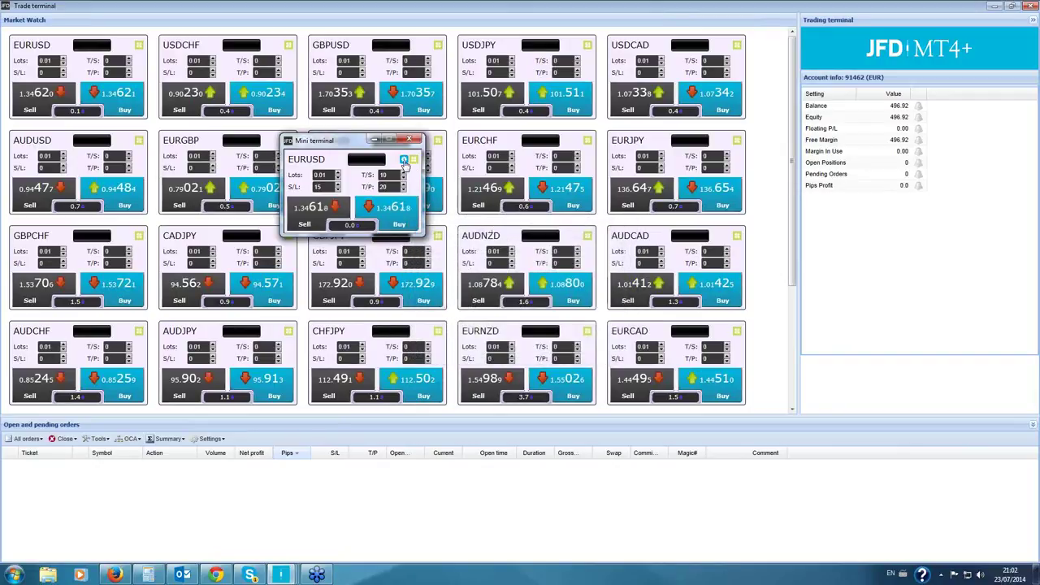
Enable non-hedging mode in the Mini terminal's confirmations and settings, and save
click(405, 161)
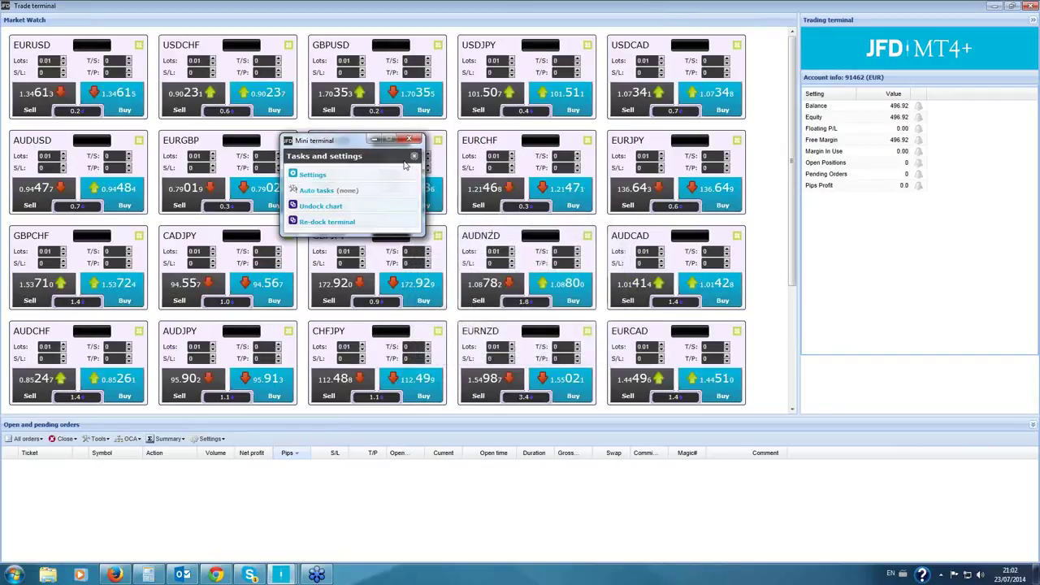
click(315, 175)
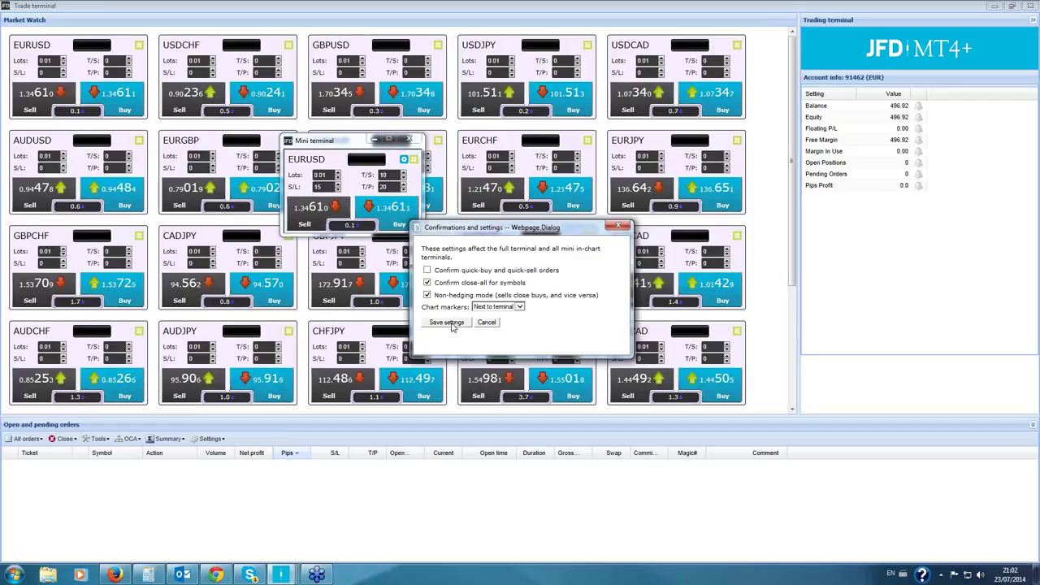
click(448, 322)
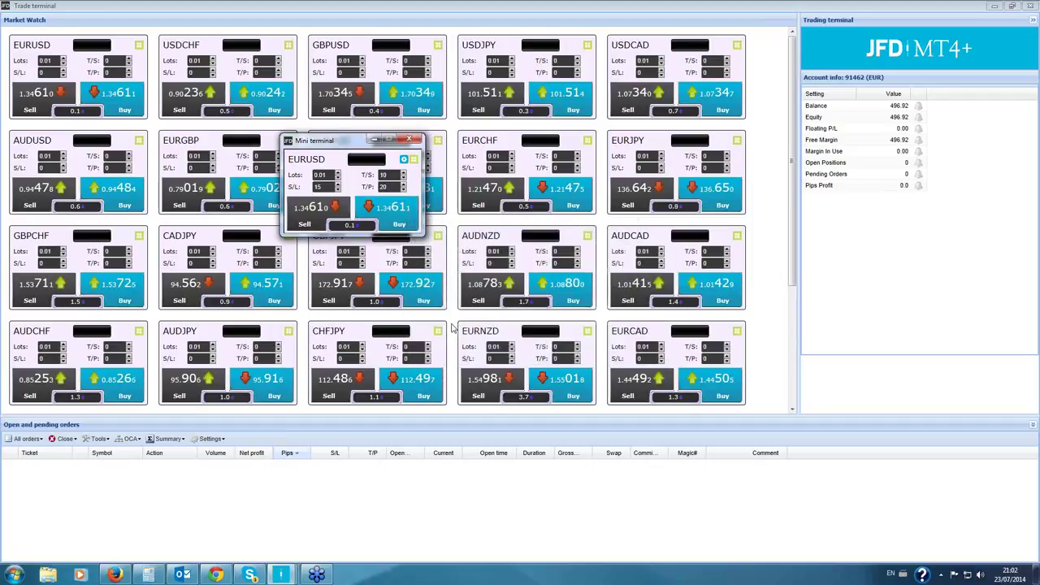
Set both the take-profit and the stop-loss in the EURUSD Mini terminal to 0
click(404, 190)
click(338, 190)
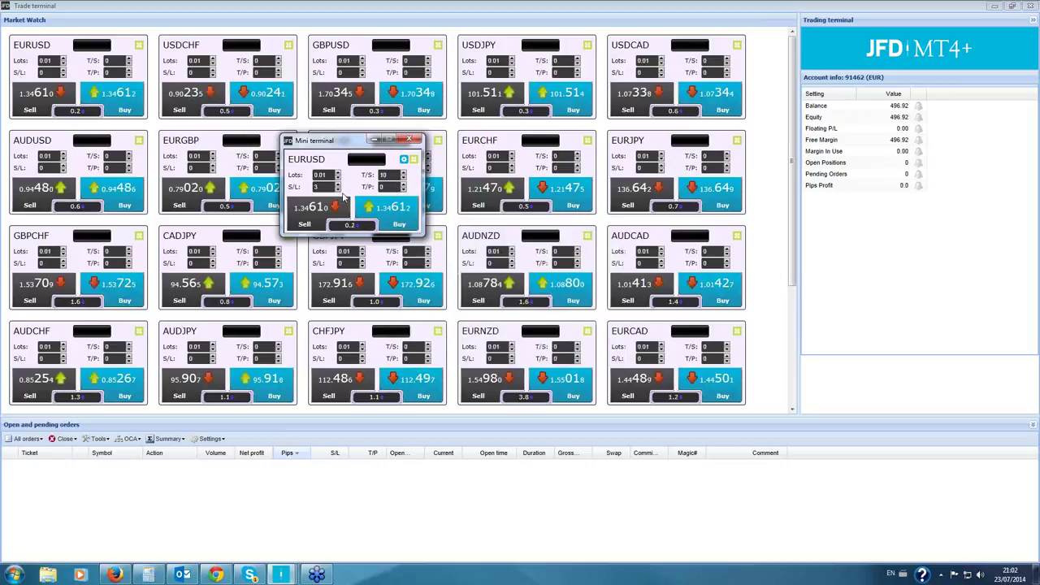
click(338, 190)
click(338, 190)
click(339, 191)
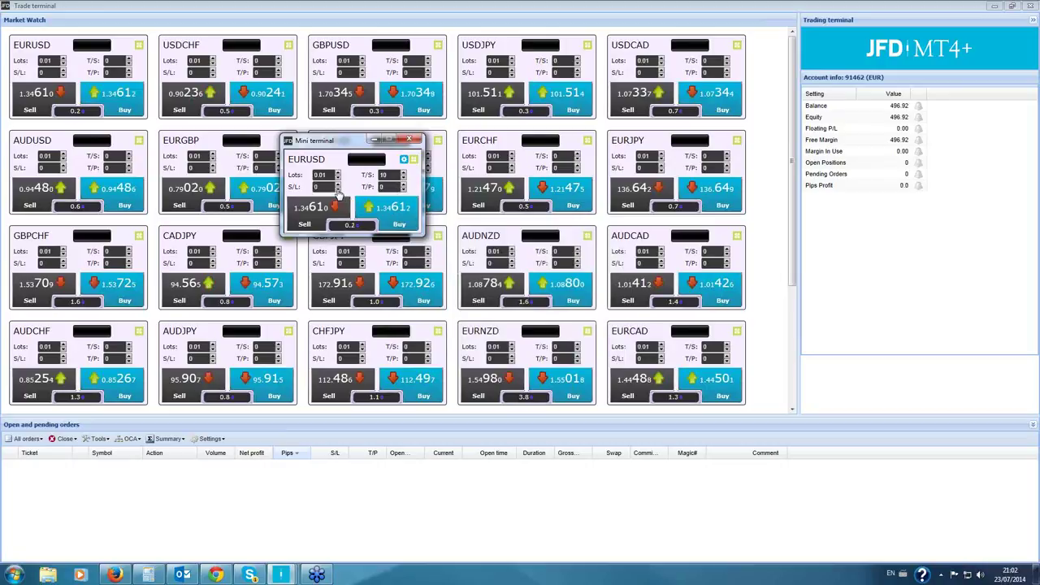
Buy 0.01 lots of EURUSD with a 10-pip trailing stop and close the position with a 0.01-lot sell
click(393, 214)
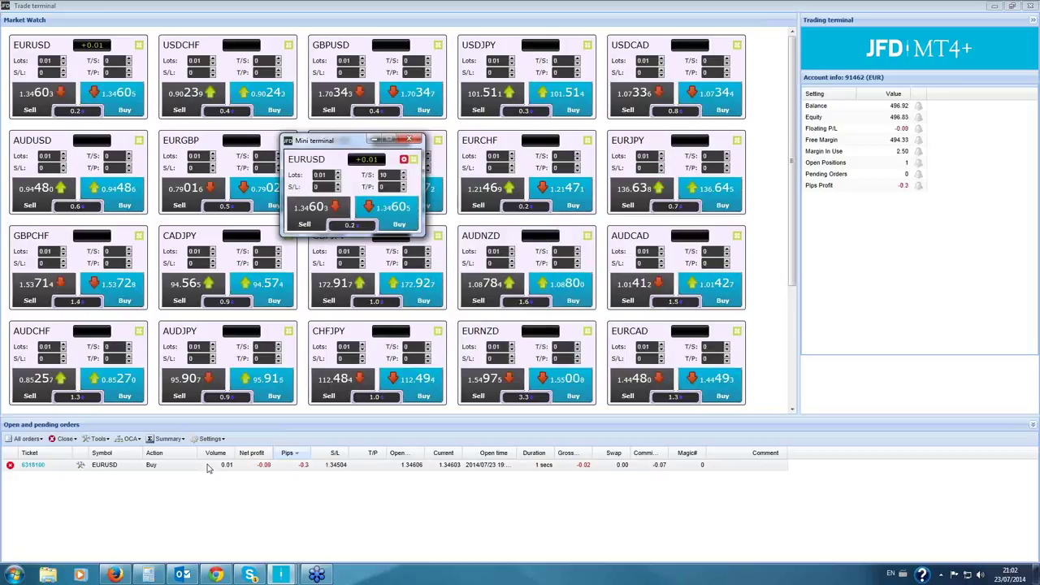
click(310, 220)
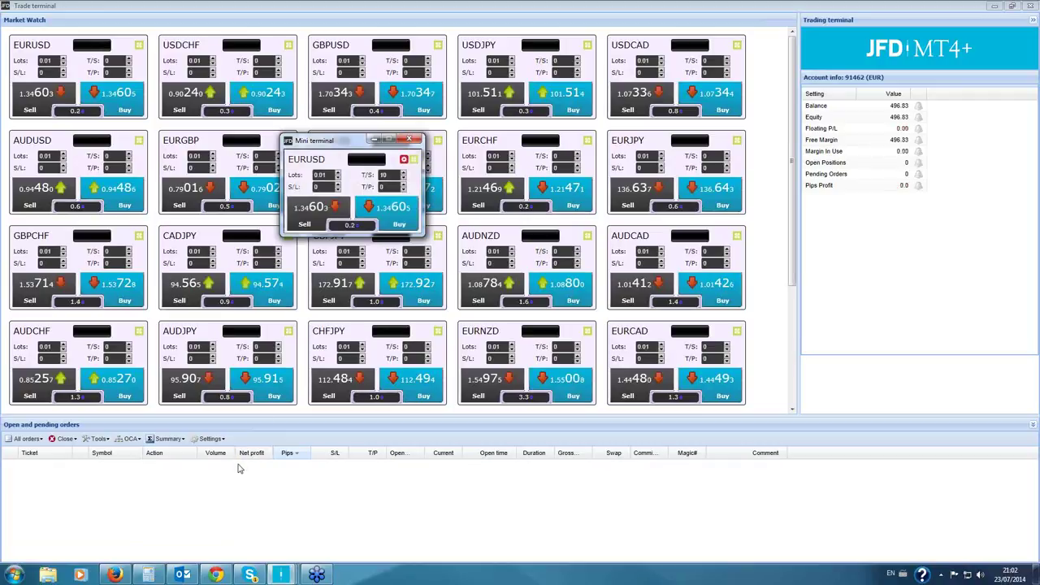
Disable non-hedging mode in the Mini terminal's confirmations and settings, and save
click(404, 159)
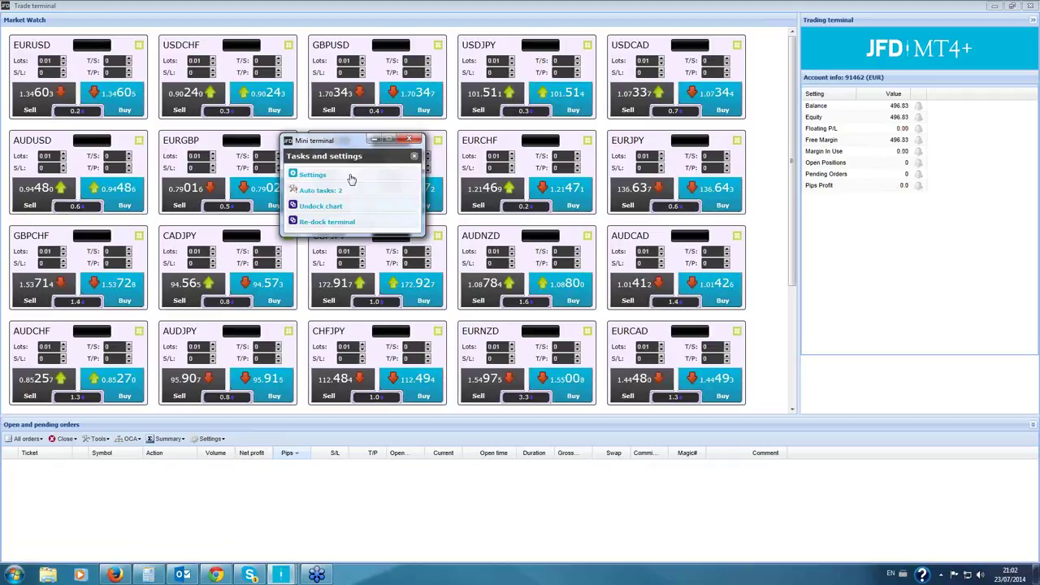
click(319, 205)
click(427, 295)
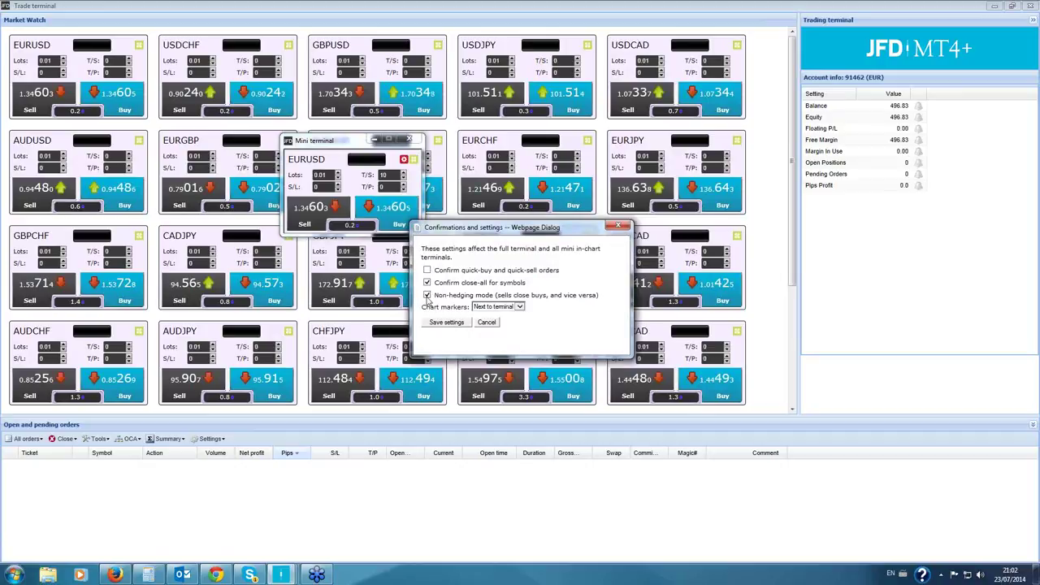
click(446, 322)
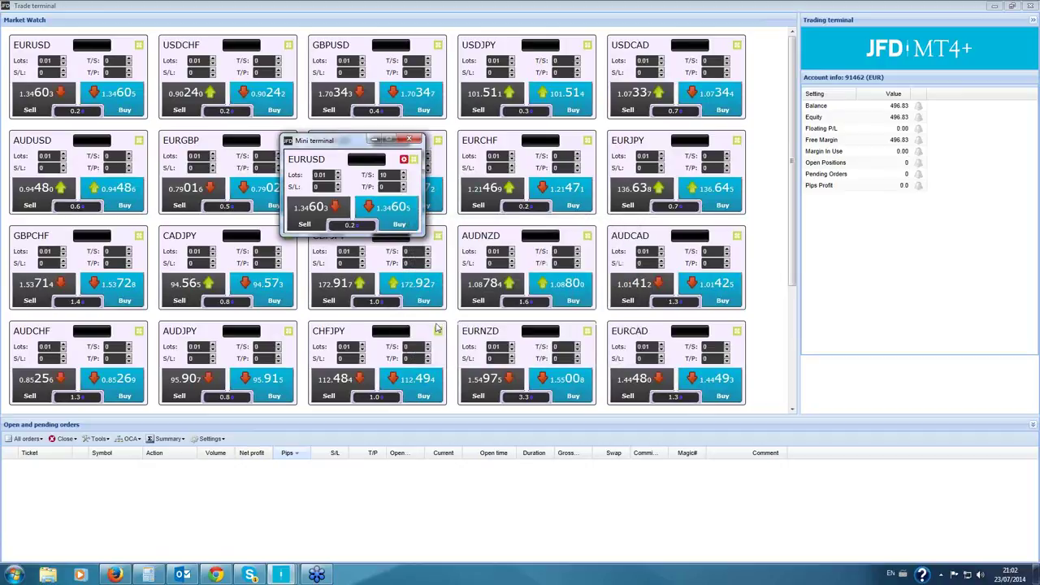
Open a 0.01-lot buy and a 0.01-lot sell on EURUSD in the Mini terminal, and close both from the order list
click(389, 210)
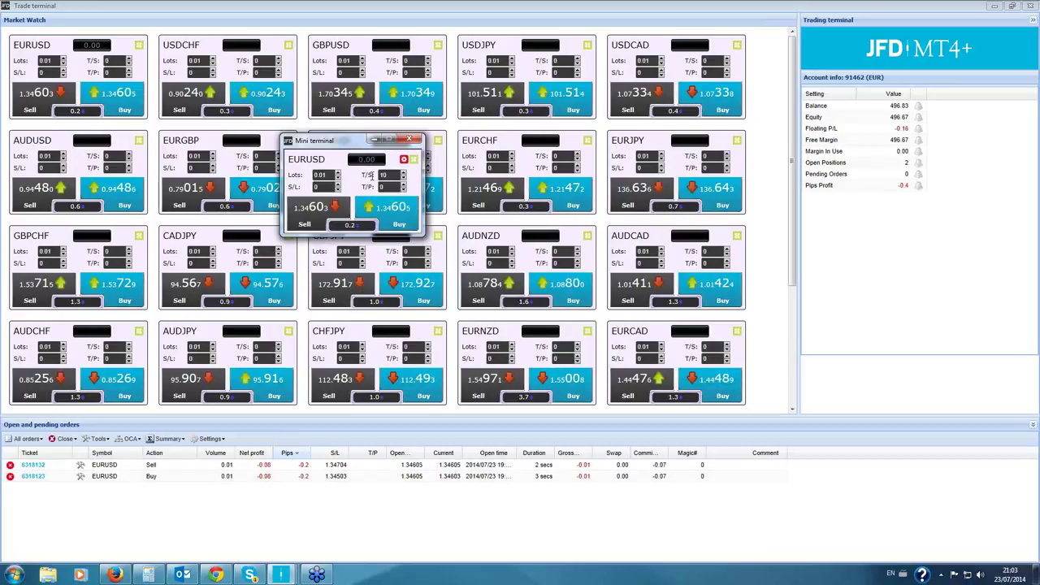
click(374, 140)
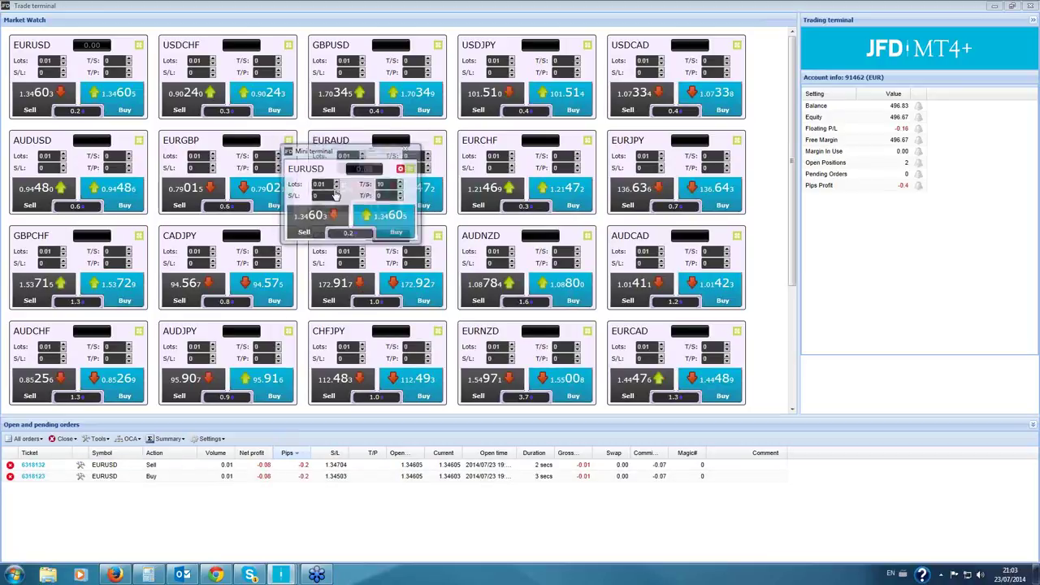
click(68, 439)
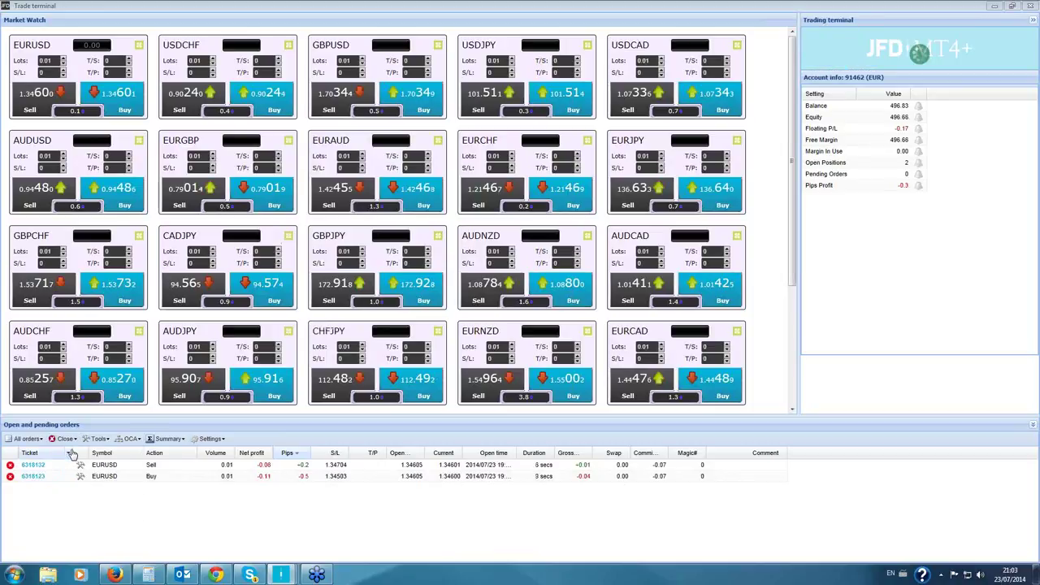
click(65, 439)
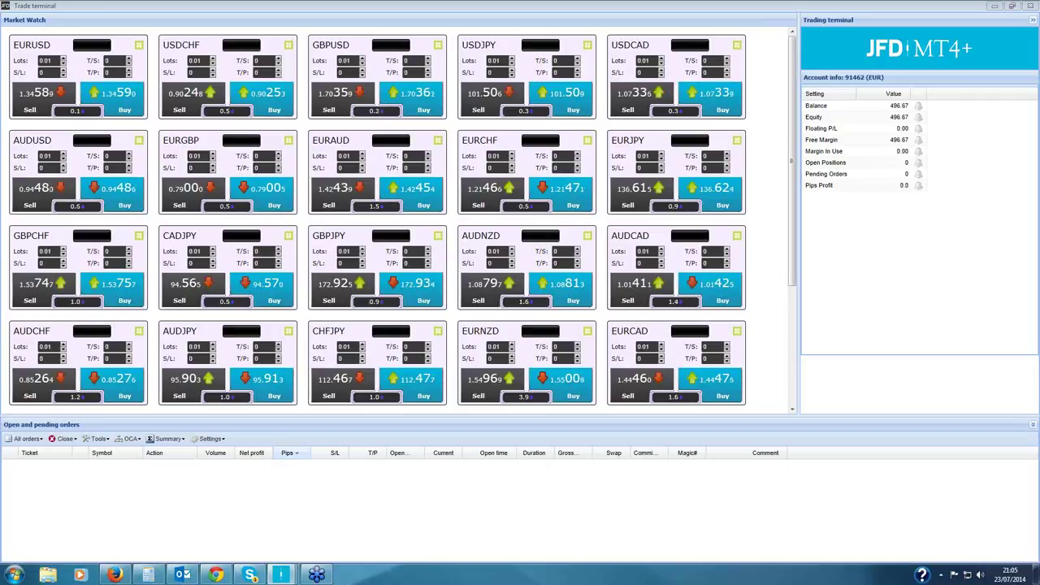
Examine the partial close percentages offered among the tools for all orders
click(90, 439)
mouse_move(100, 459)
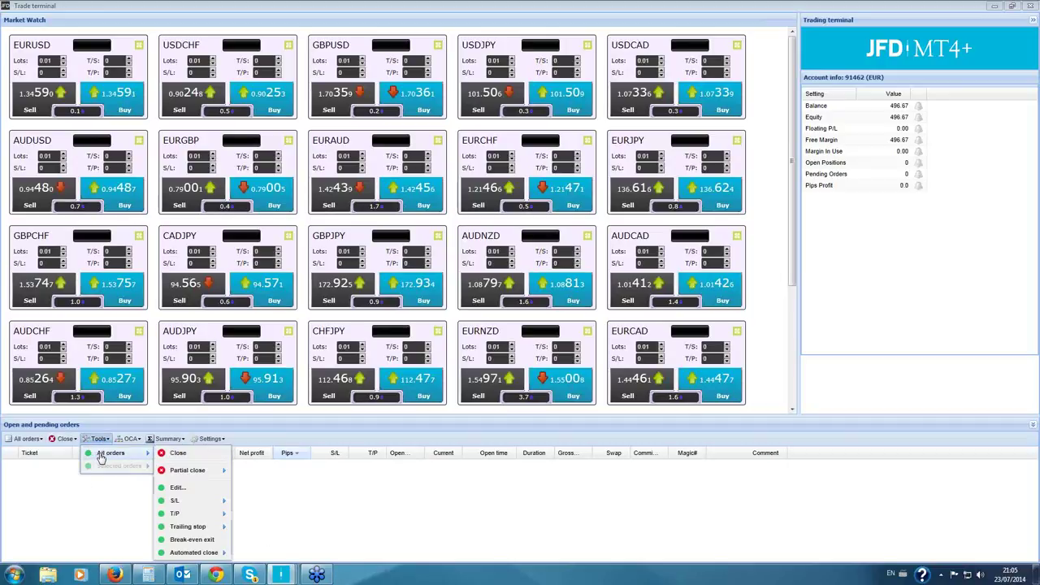
mouse_move(193, 471)
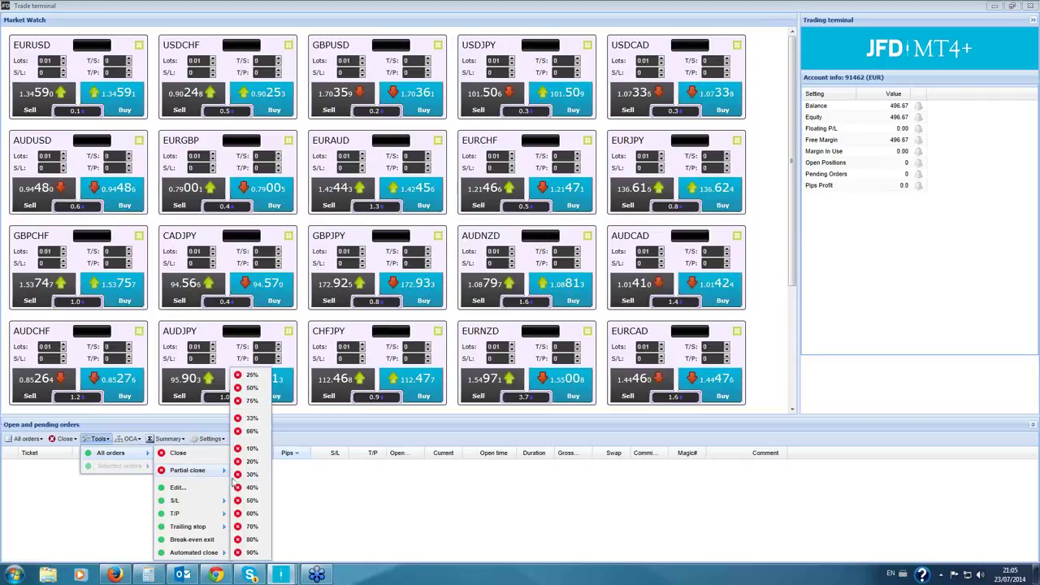
click(474, 510)
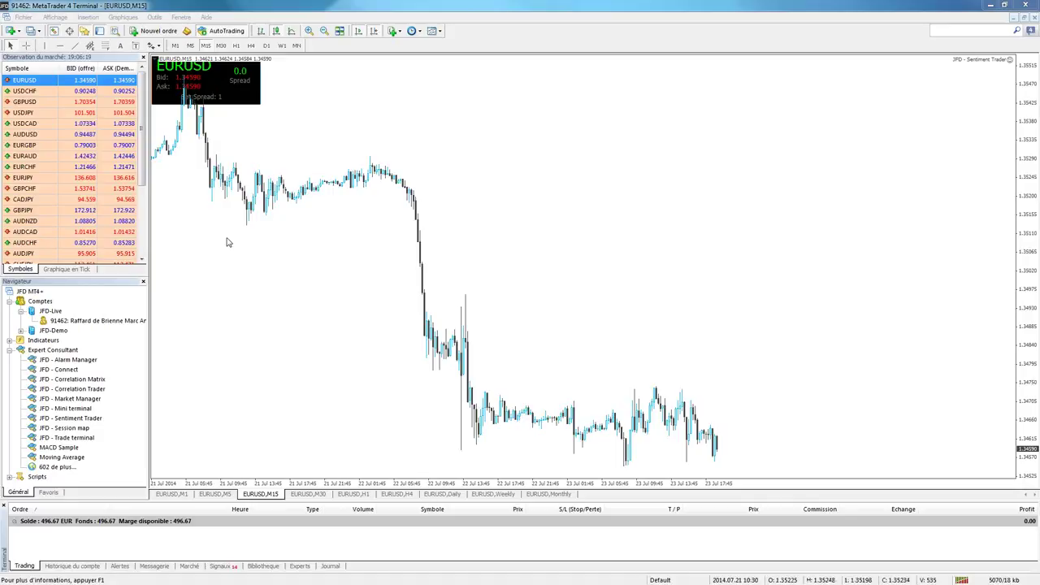
Widen the Market Watch and Navigator panes beside the EURUSD chart and look through the listed symbols
drag(150, 216, 171, 218)
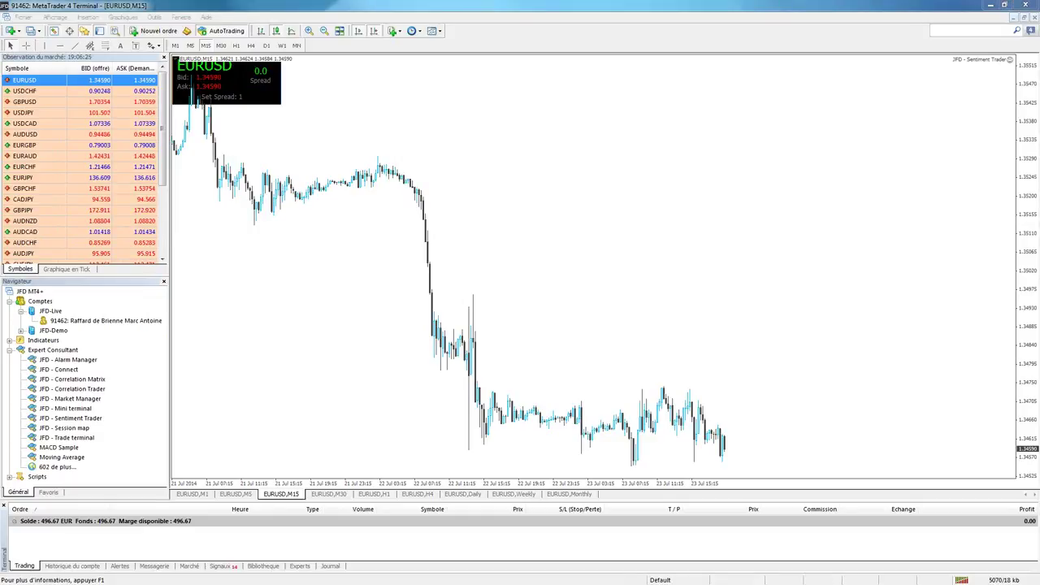
click(279, 251)
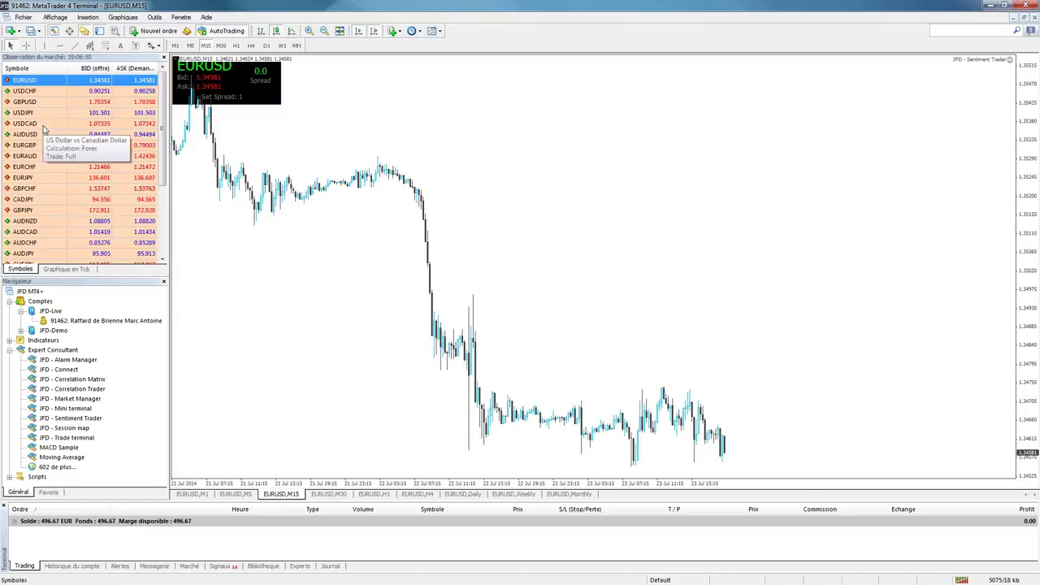
key(Down)
key(Delete)
drag(162, 98, 162, 101)
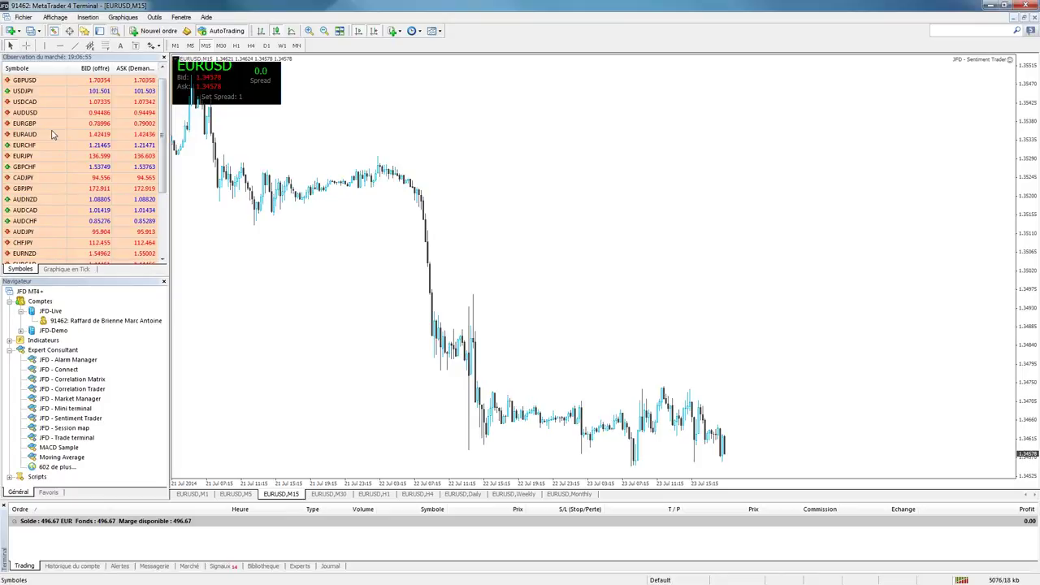
Open the broker's full symbol list from the Market Watch and examine the currency pairs in the FX group
right_click(51, 135)
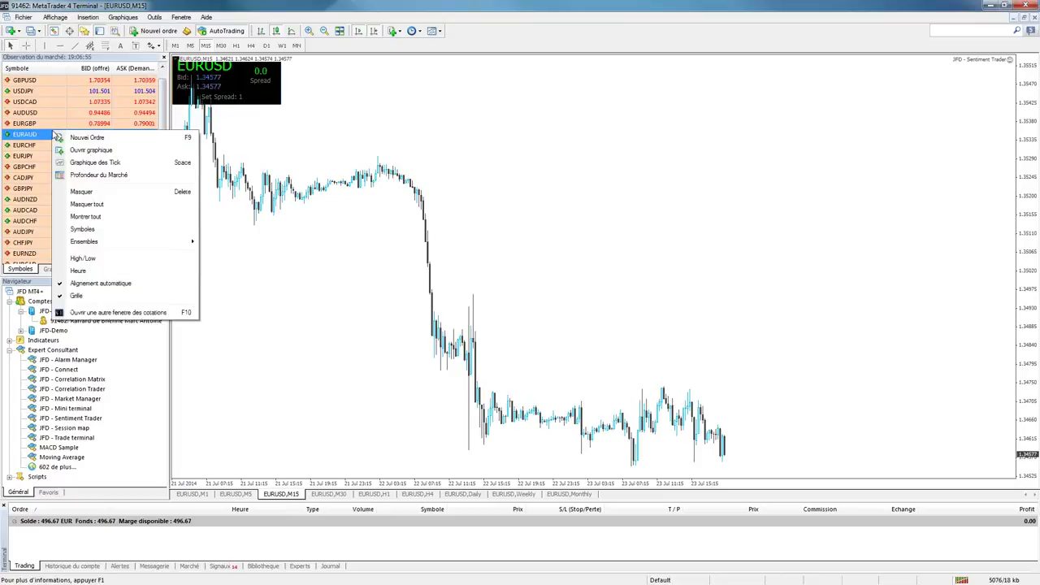
click(82, 229)
drag(175, 192, 175, 346)
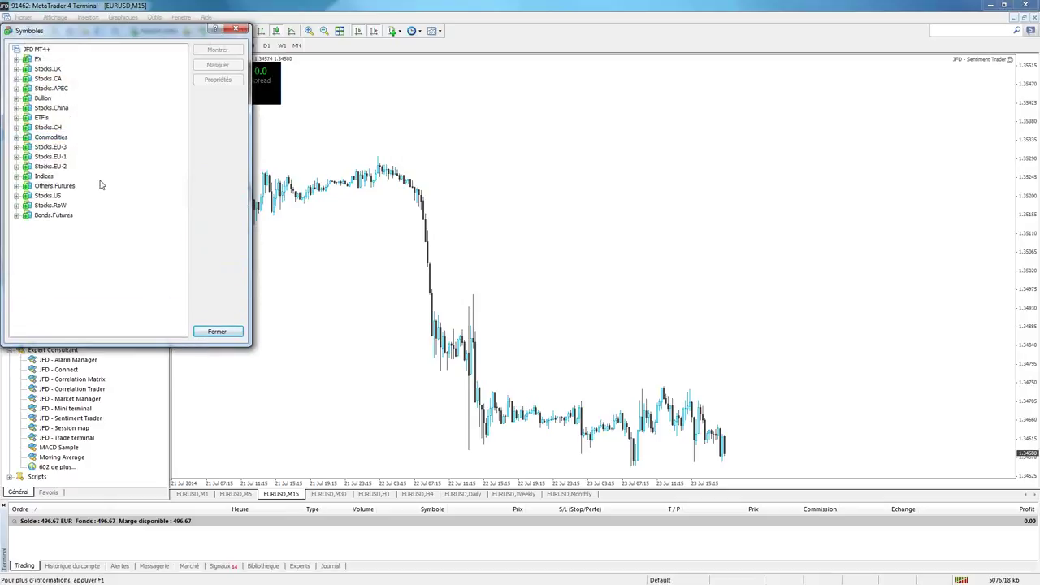
click(18, 60)
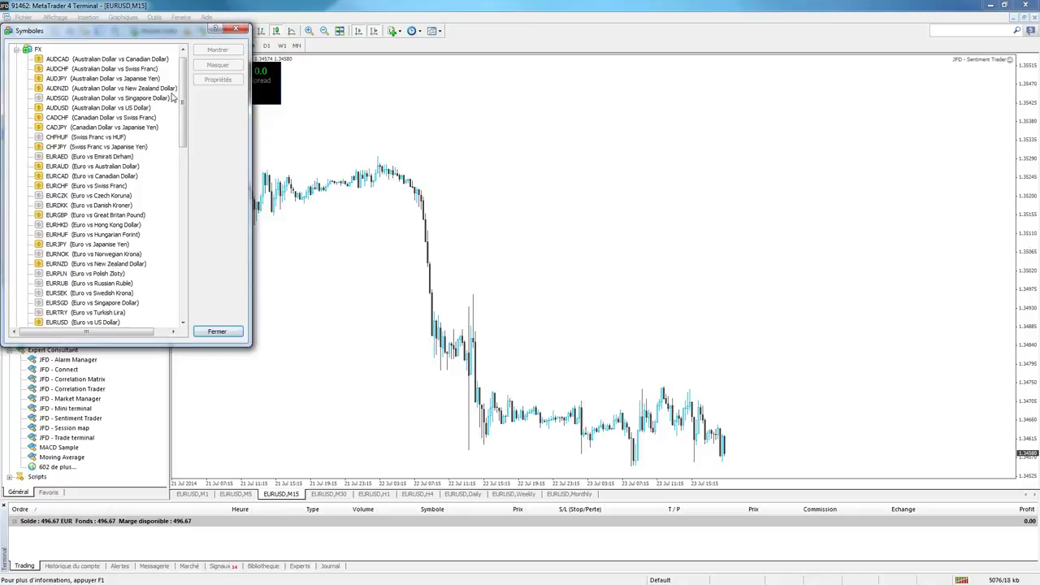
mouse_move(180, 78)
mouse_down()
mouse_move(177, 234)
mouse_move(180, 81)
mouse_up()
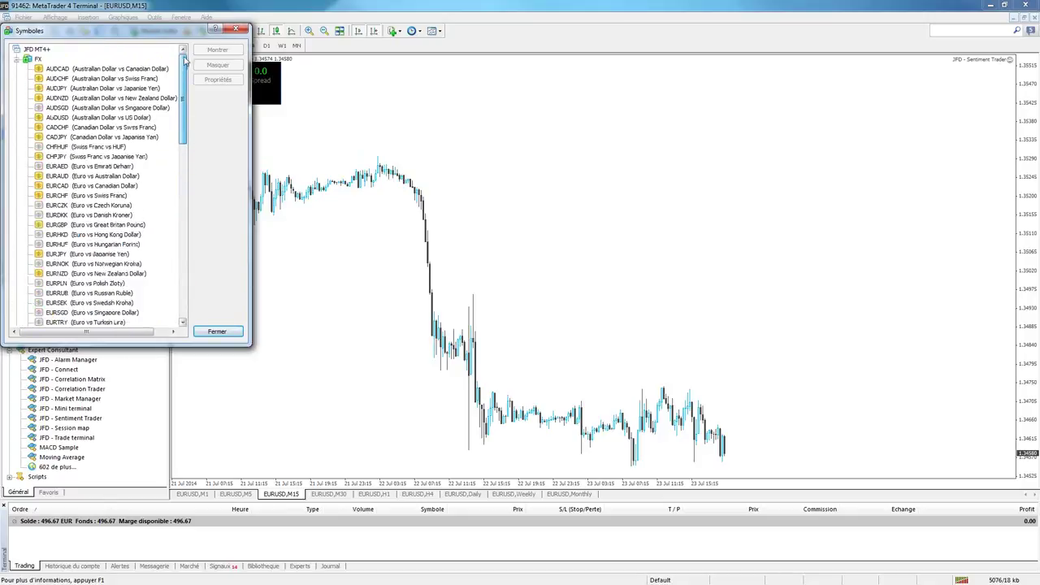
click(17, 61)
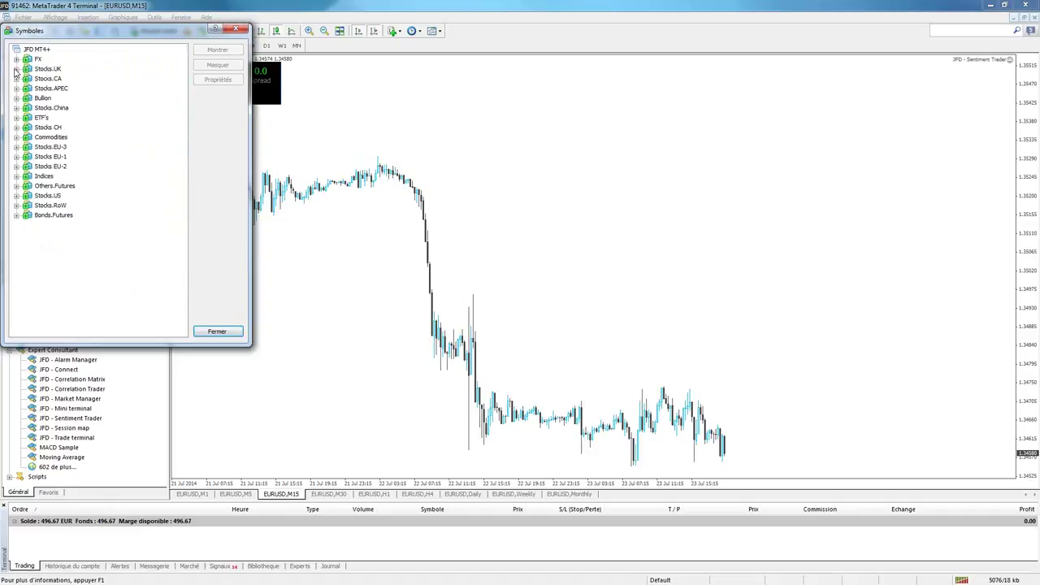
Examine the instruments in the Stocks.UK and Stocks.CA groups, moving the symbol list clear of the Market Watch
click(15, 69)
drag(181, 68, 204, 62)
click(15, 69)
drag(198, 27, 300, 117)
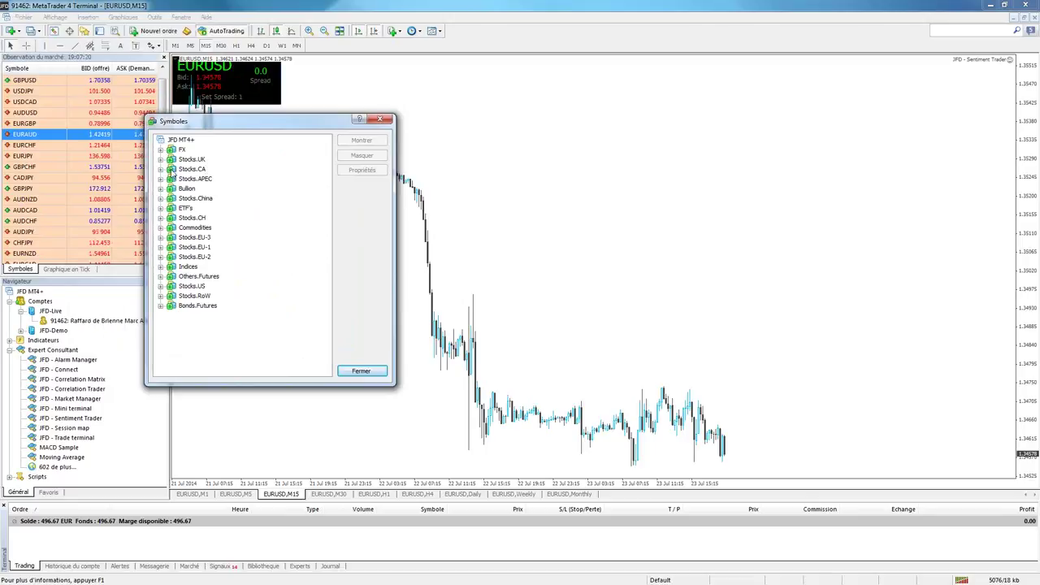
click(161, 169)
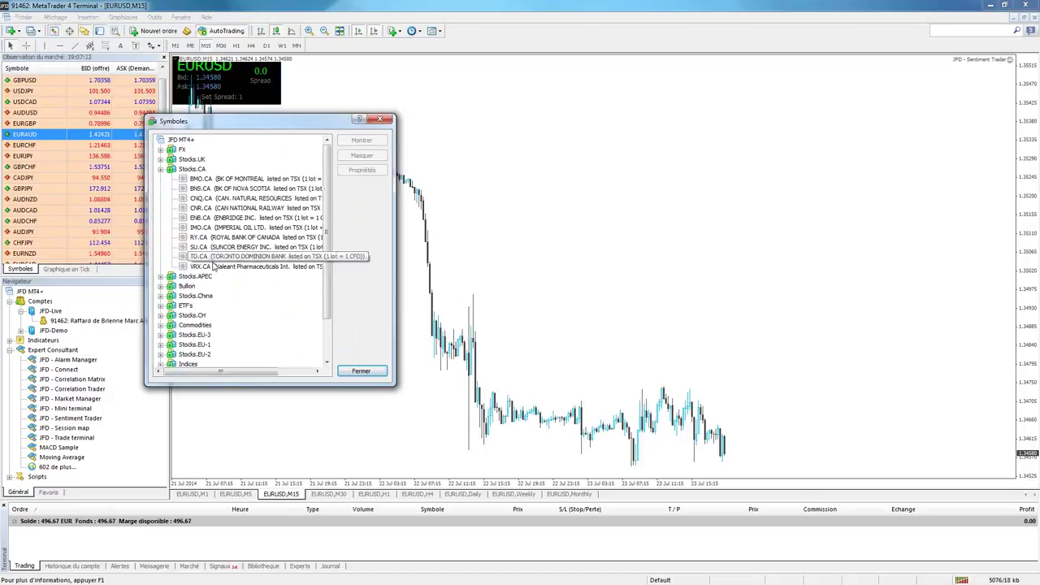
click(160, 169)
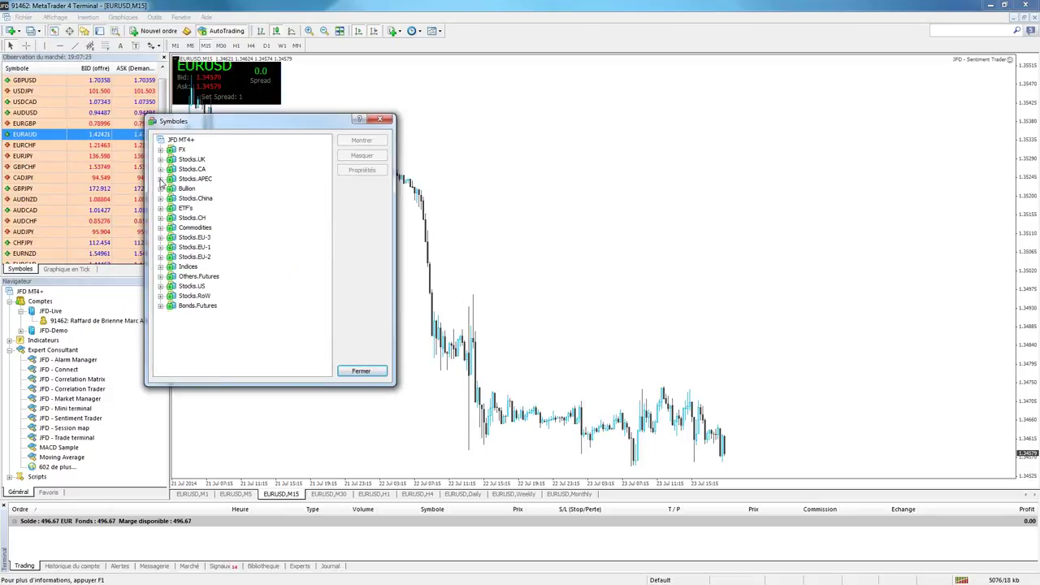
Examine the instruments offered in the Stocks.APEC and Bullion groups of the symbol list
click(160, 178)
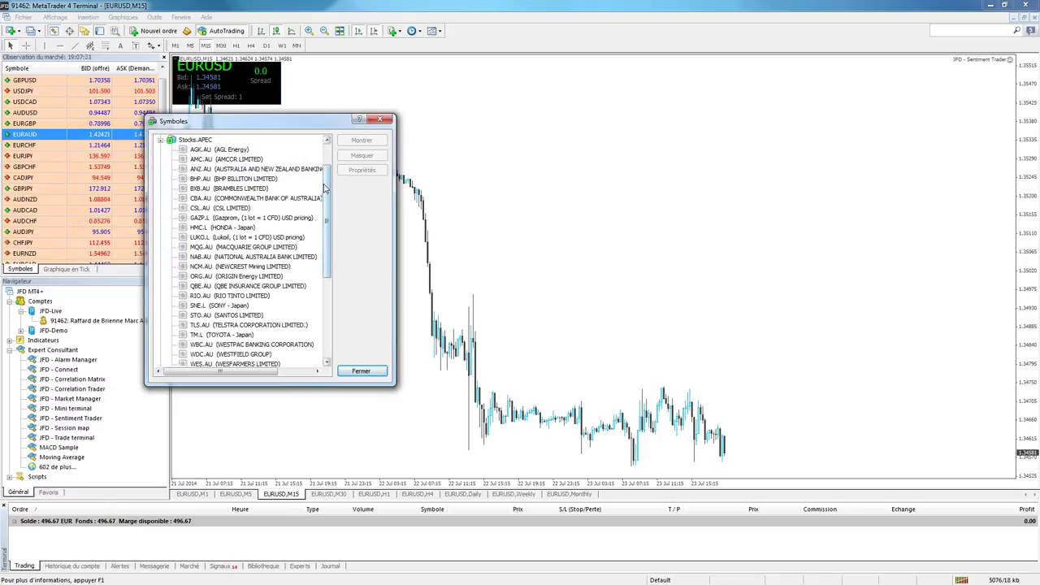
mouse_move(326, 186)
mouse_down()
mouse_move(327, 208)
mouse_move(327, 173)
mouse_up()
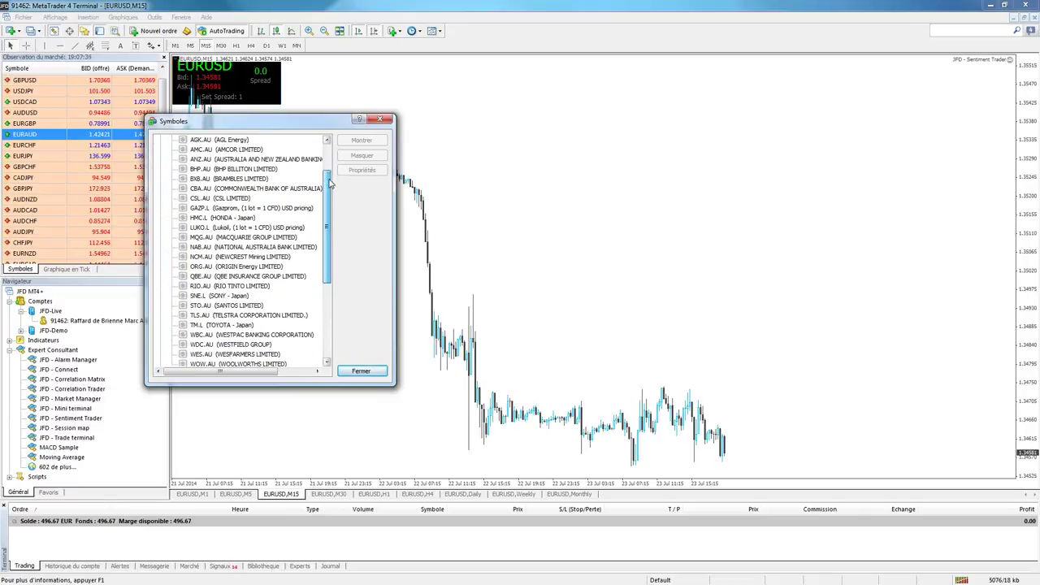
scroll(321, 194, up, 1)
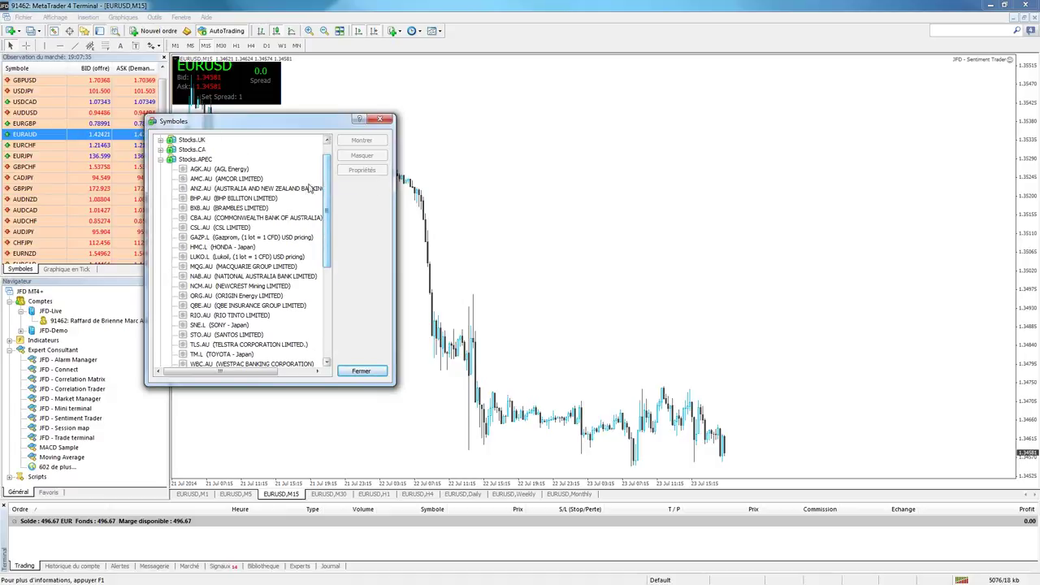
click(161, 160)
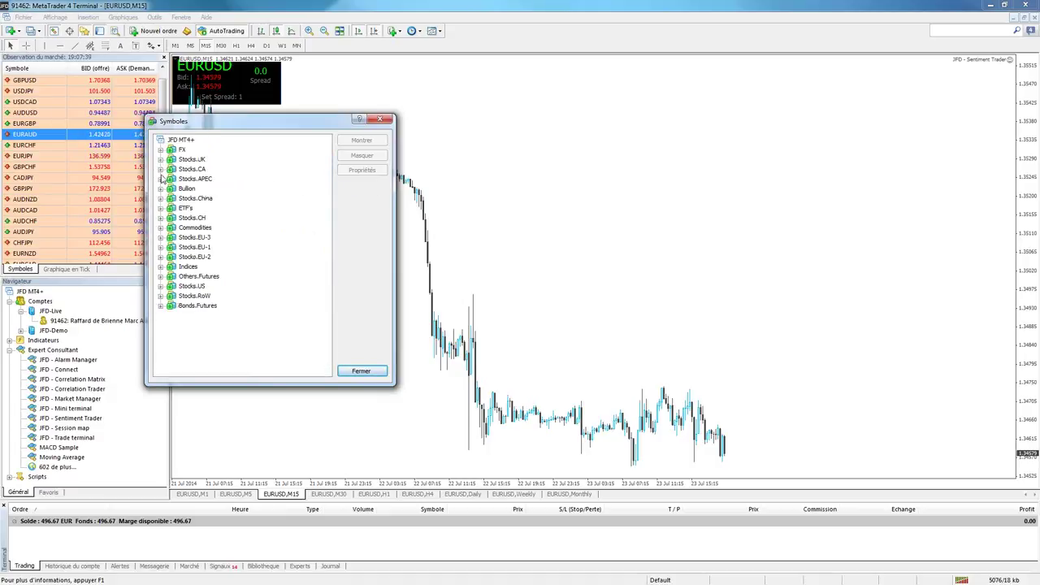
click(161, 188)
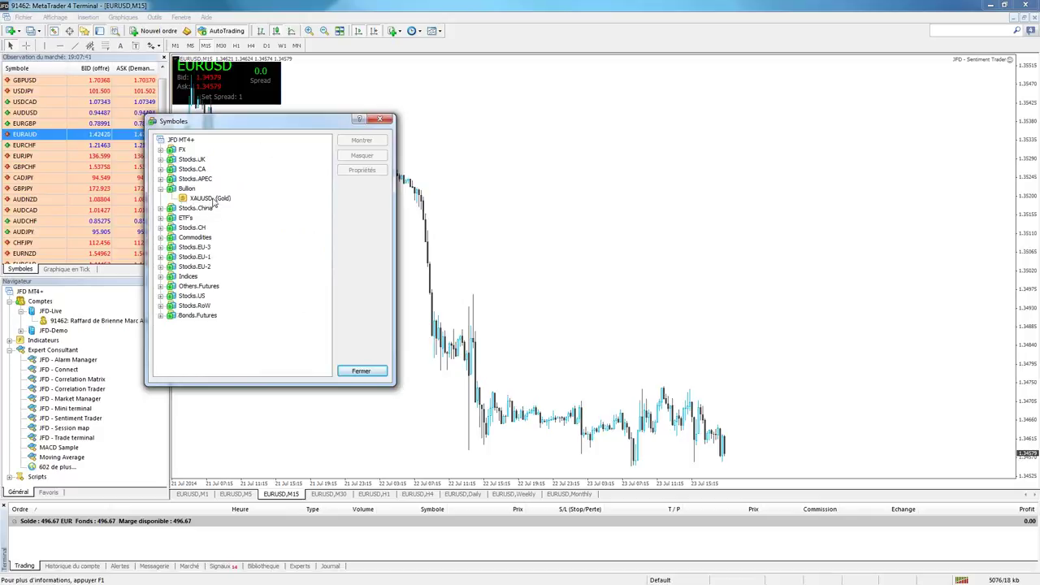
click(161, 189)
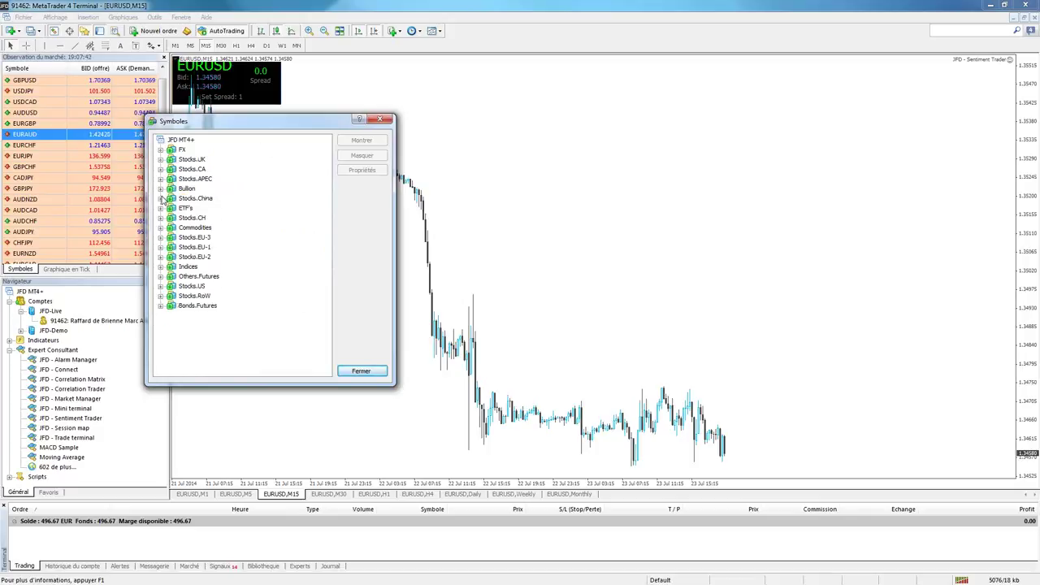
Examine the instruments offered in the Stocks.China and ETF's groups, collapsing each group again
click(161, 198)
mouse_move(327, 166)
mouse_down()
mouse_move(330, 305)
mouse_move(328, 148)
mouse_up()
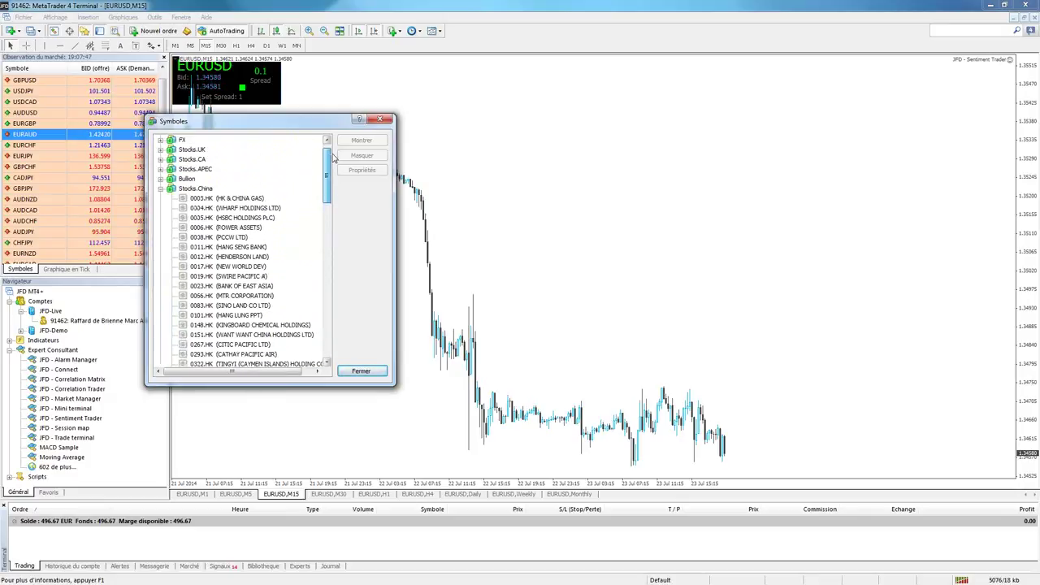
click(161, 188)
click(161, 208)
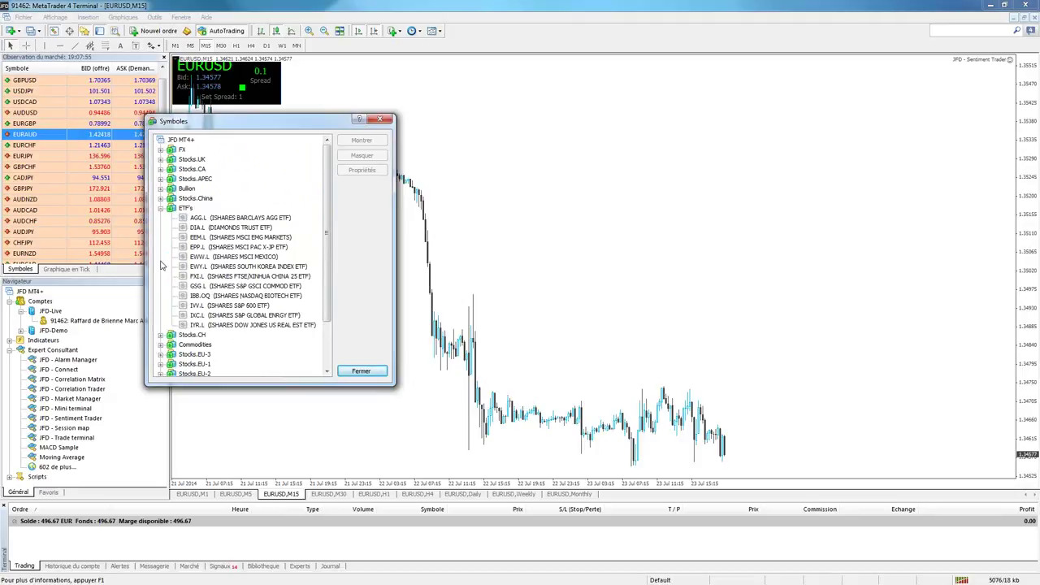
click(161, 208)
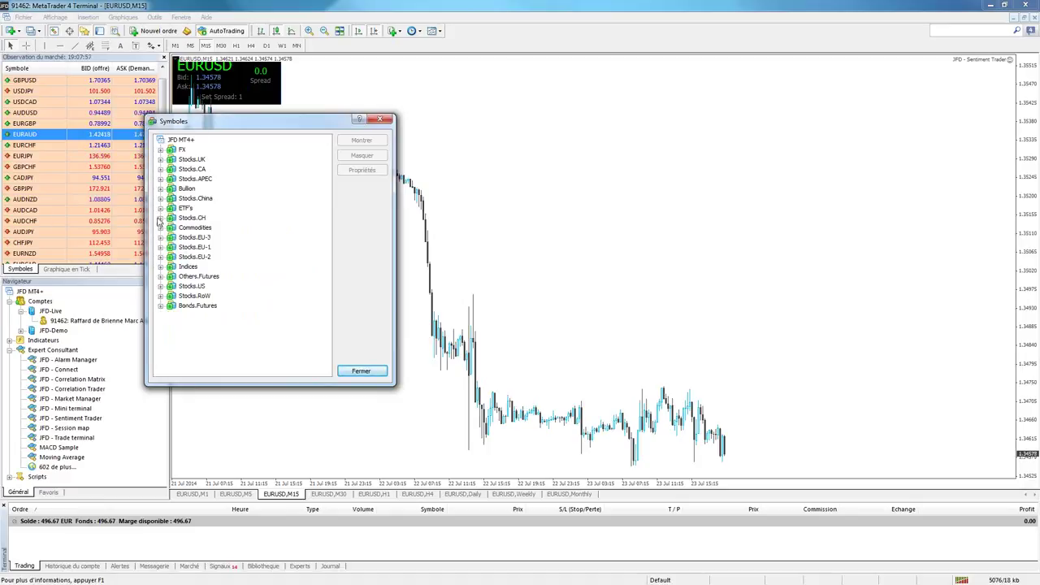
Examine the Swiss shares in the Stocks.CH group and the contracts in the Commodities group
click(161, 217)
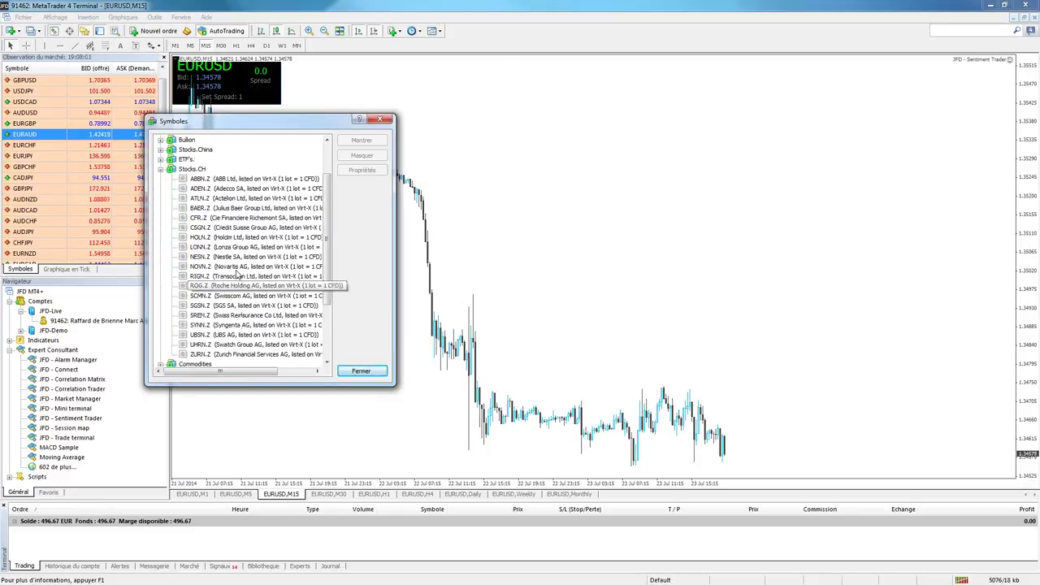
click(161, 169)
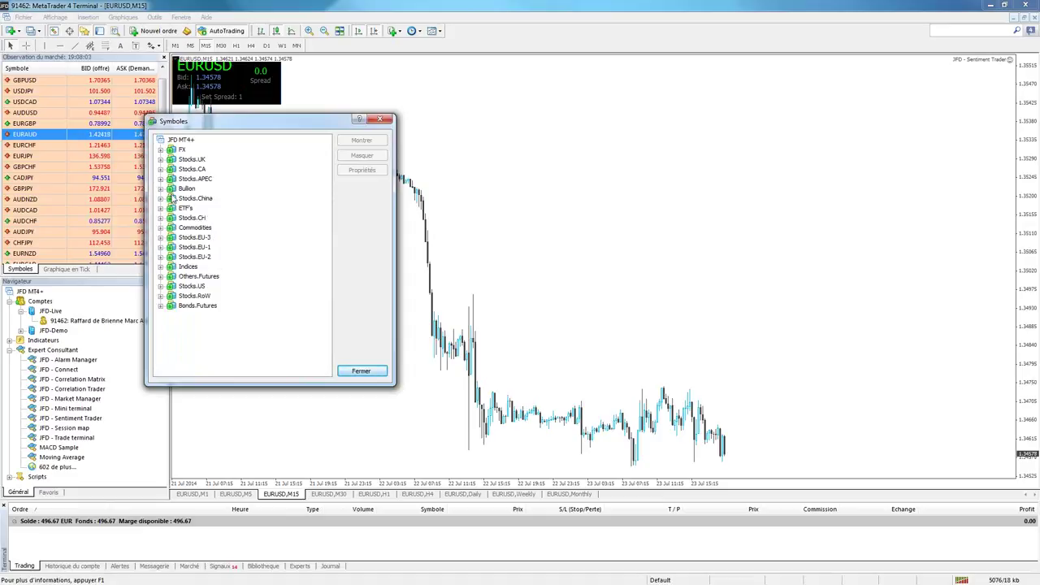
click(161, 227)
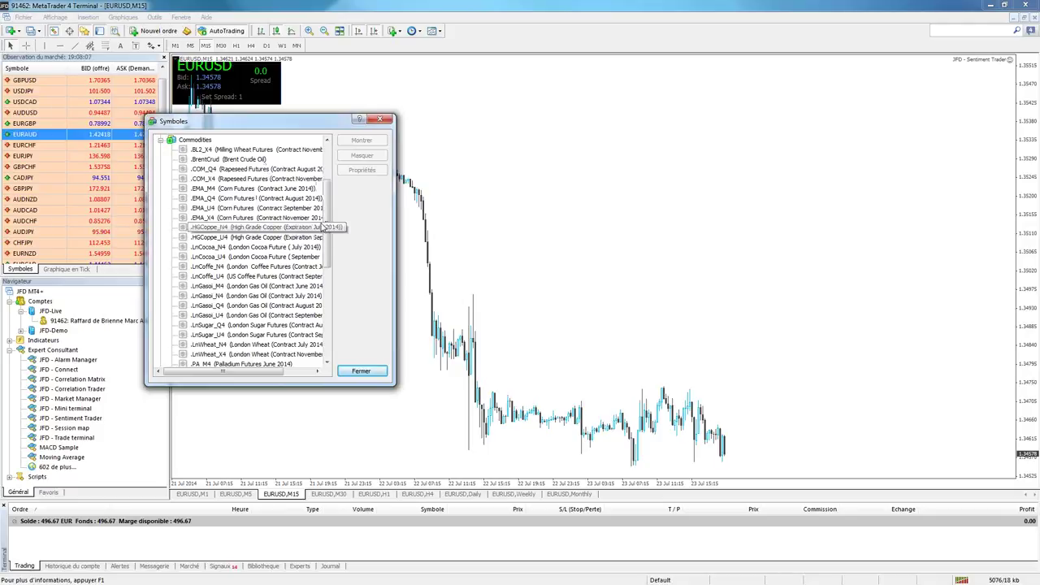
scroll(327, 224, down, 2)
drag(327, 223, 329, 175)
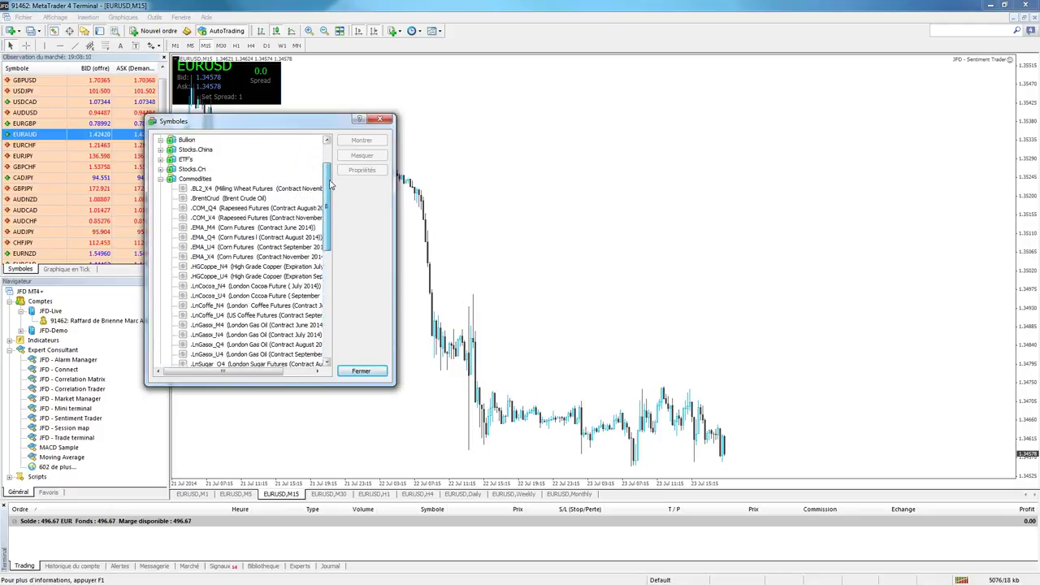
click(160, 182)
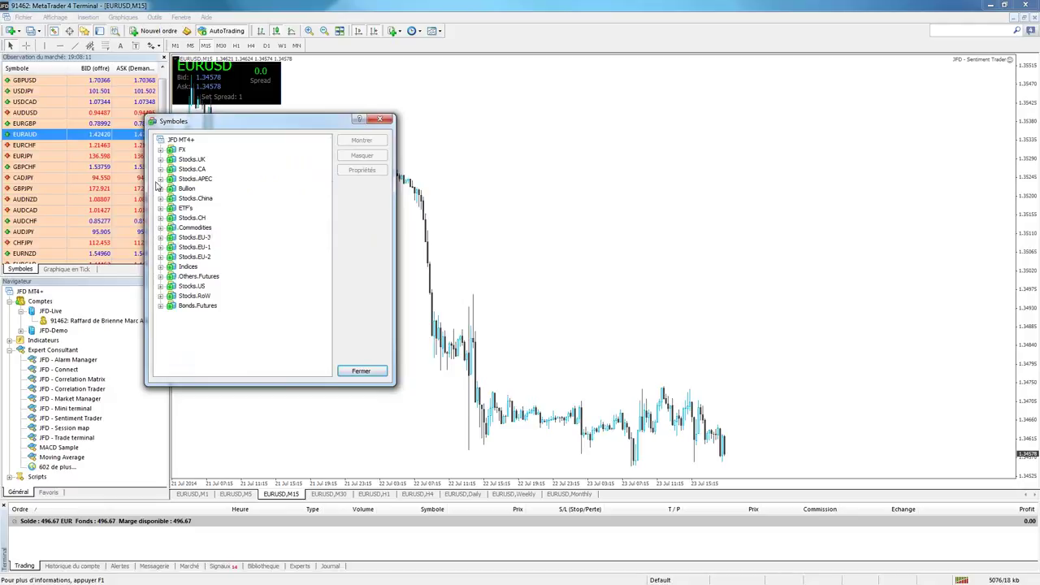
Examine the European shares in the Stocks.EU-3, Stocks.EU-1 and Stocks.EU-2 groups
click(160, 237)
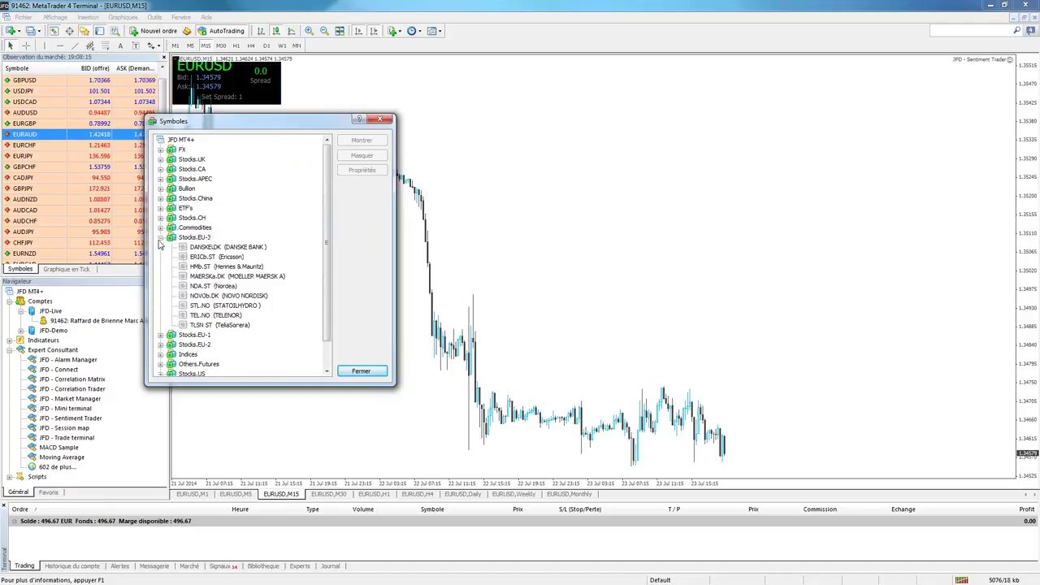
click(161, 237)
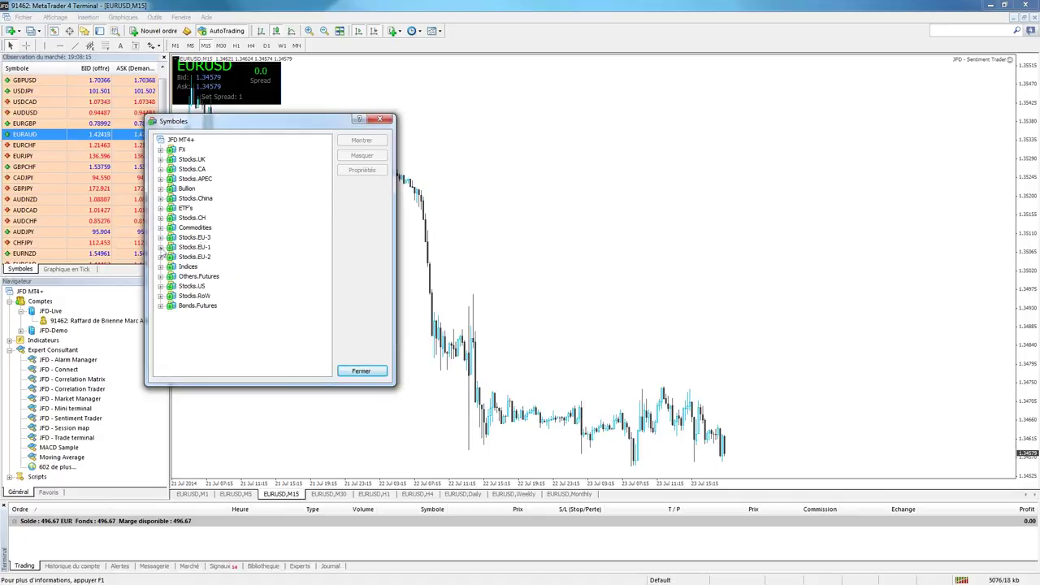
click(160, 248)
drag(328, 173, 336, 150)
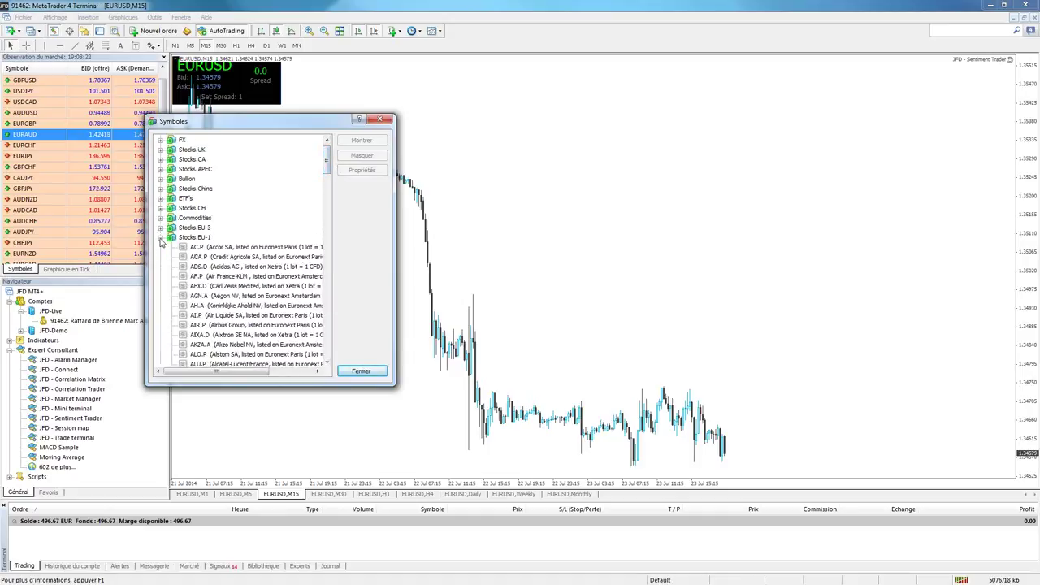
click(160, 247)
click(160, 257)
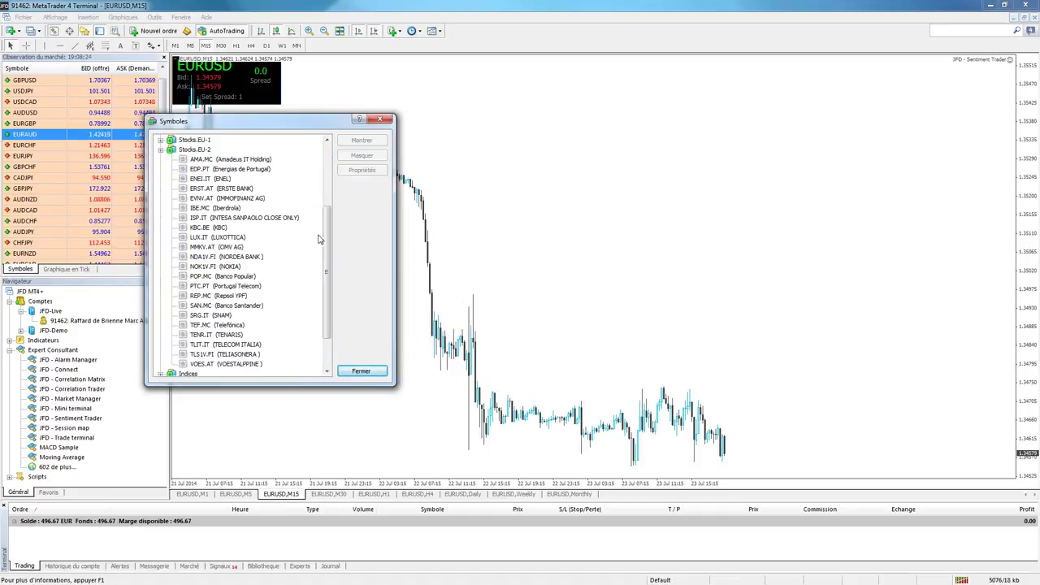
click(160, 150)
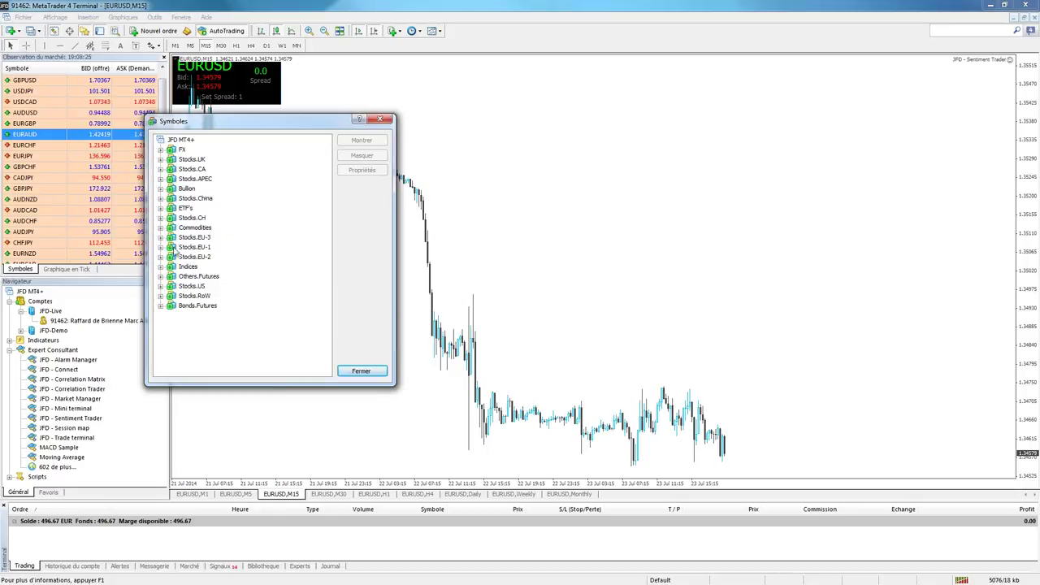
Examine the instruments in the Indices and Others.Futures groups, collapsing each group again
click(161, 266)
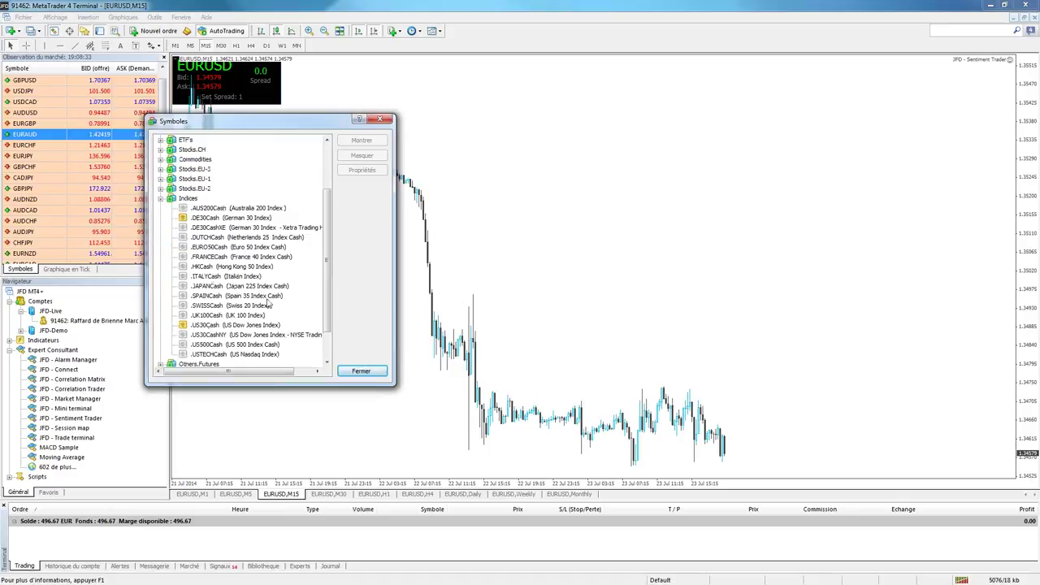
click(161, 199)
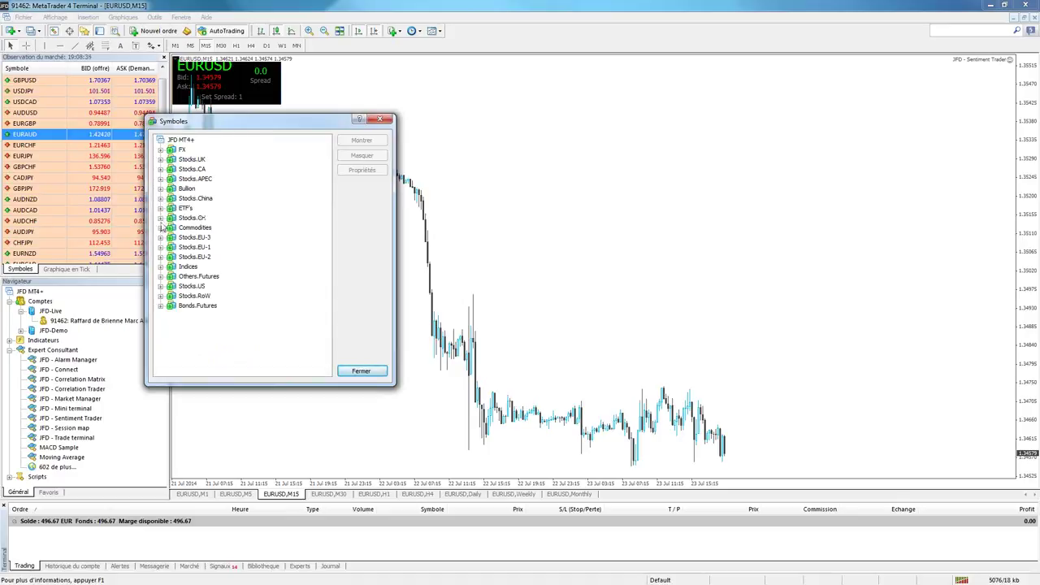
click(161, 277)
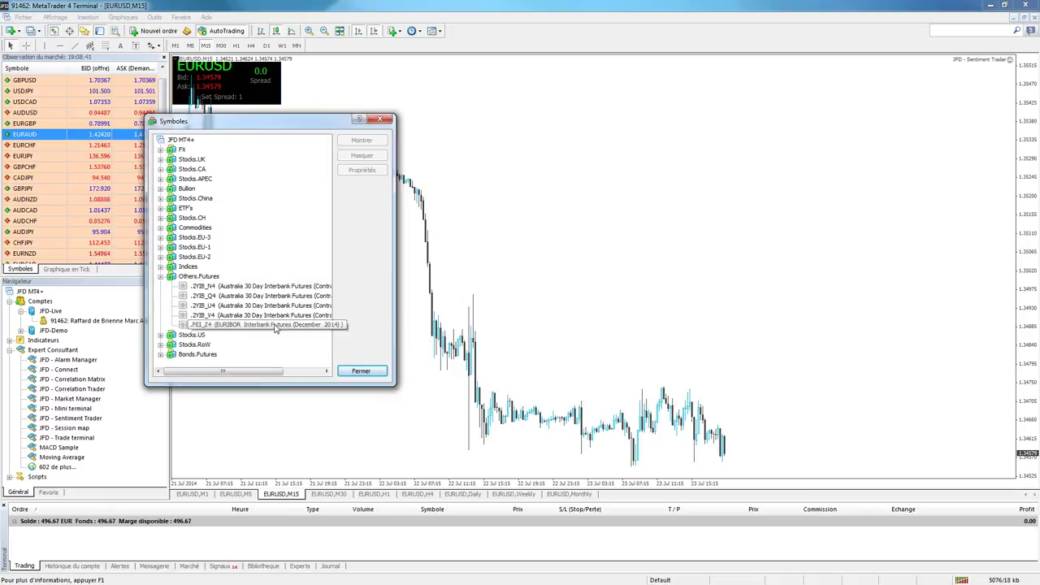
click(161, 277)
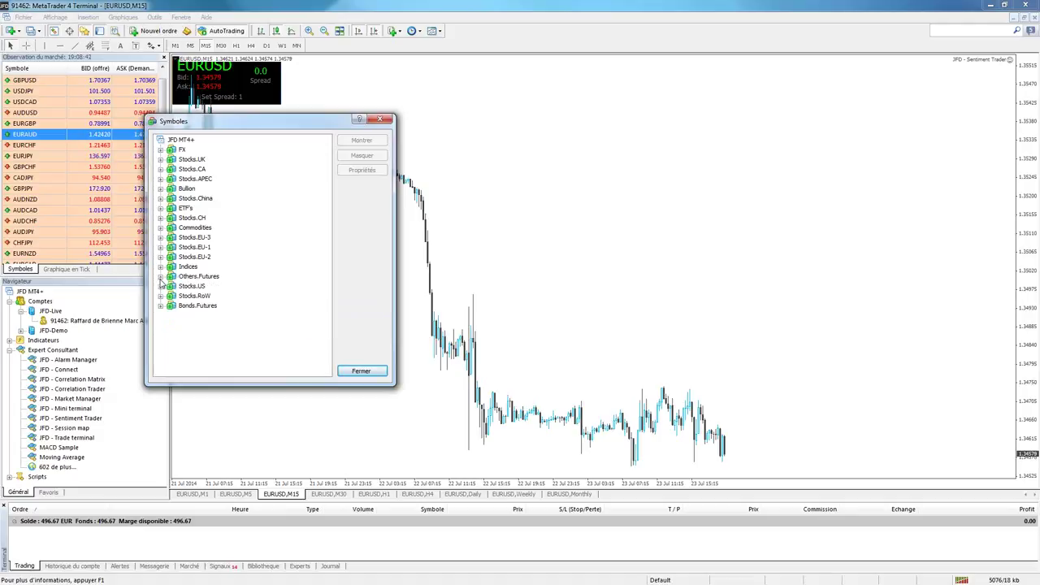
Examine the shares in the Stocks.US group and expand the Stocks.RoW group to view its shares
click(161, 287)
mouse_move(328, 171)
mouse_down()
mouse_move(337, 289)
mouse_move(329, 166)
mouse_up()
click(162, 190)
click(161, 296)
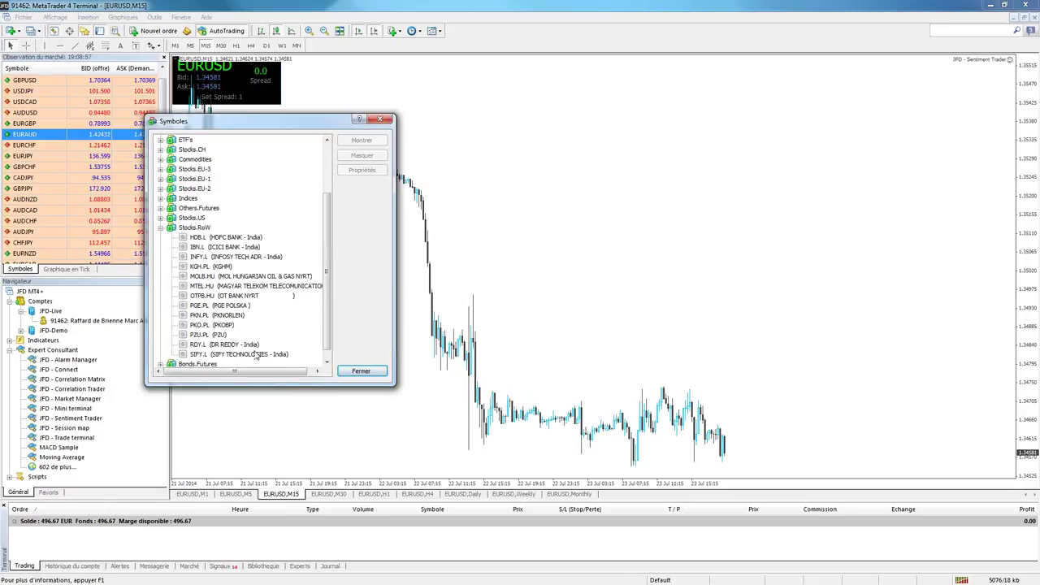
Examine the bond contracts in the Bonds.Futures group, collapse the Stocks.RoW and Bonds.Futures groups, and close the symbol list
click(161, 229)
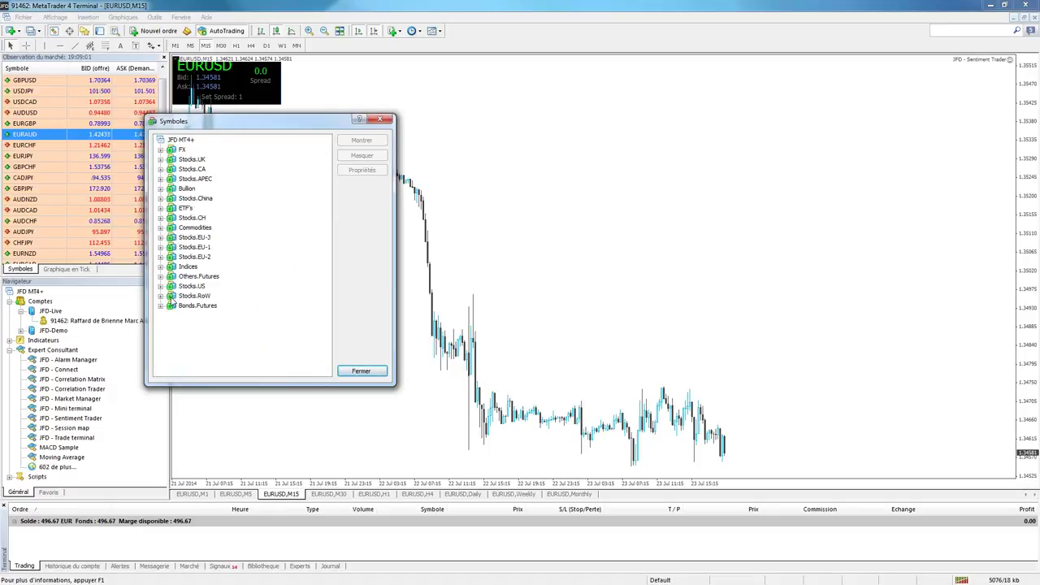
click(163, 312)
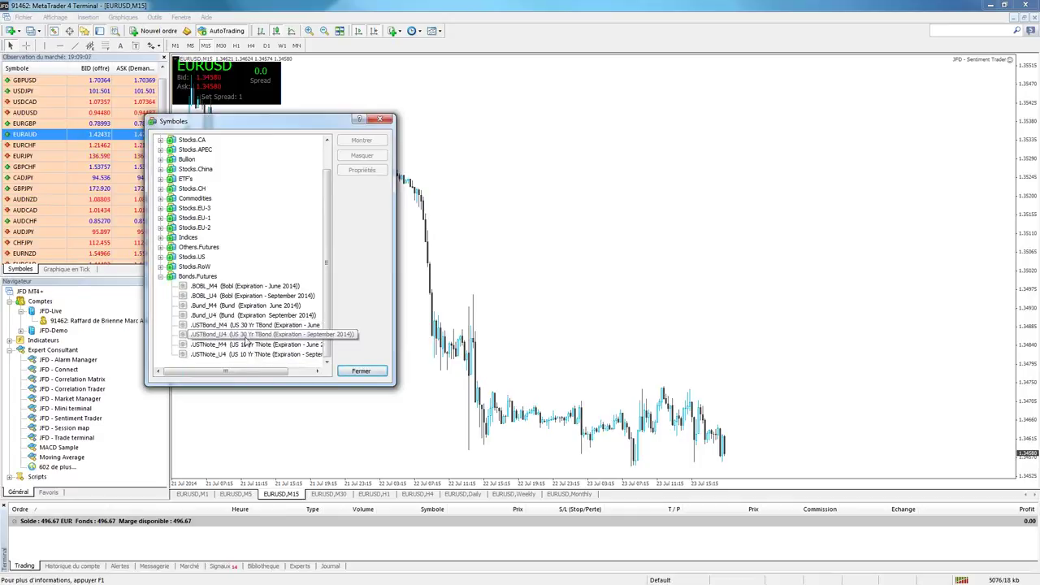
click(160, 277)
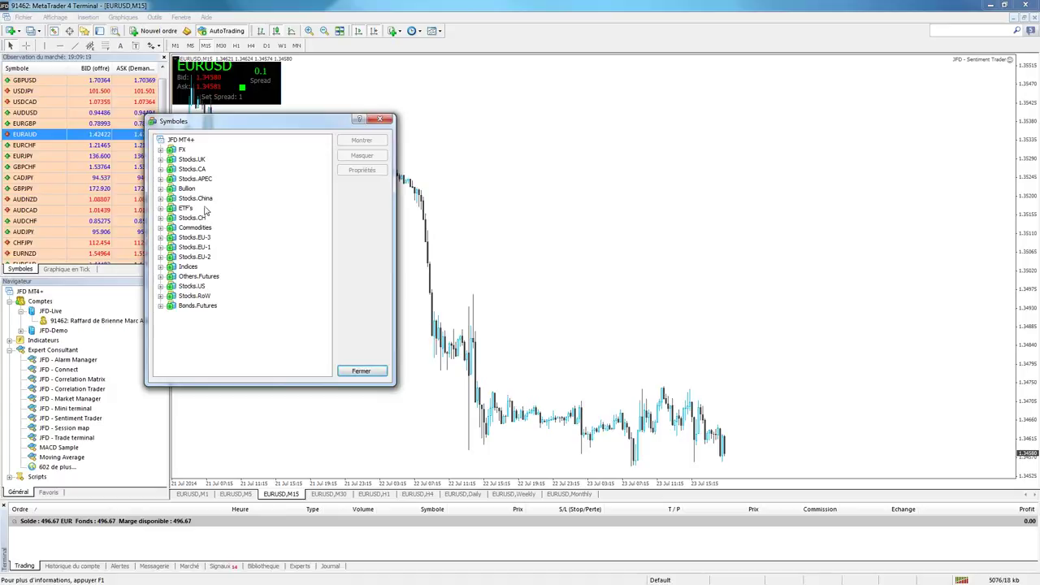
click(380, 119)
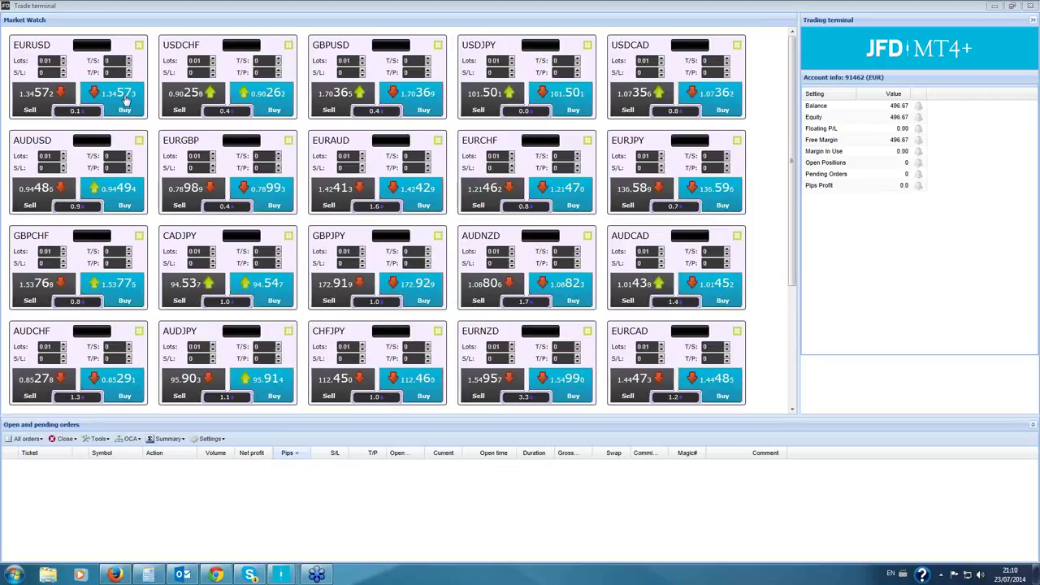
Buy 0.01 lots of EURUSD in the trade terminal and apply a 20 pips trailing stop to all orders
click(126, 97)
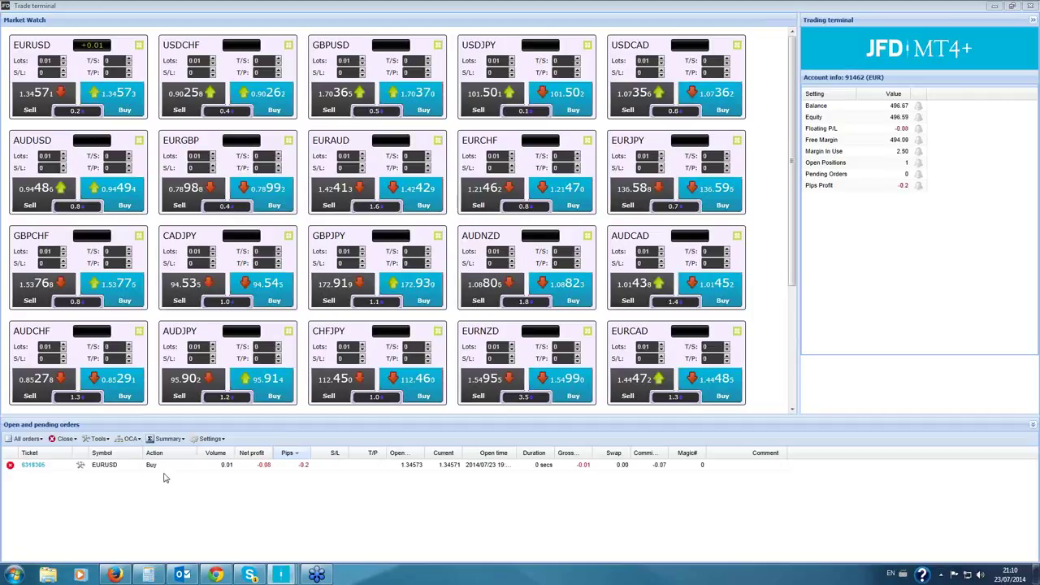
click(101, 440)
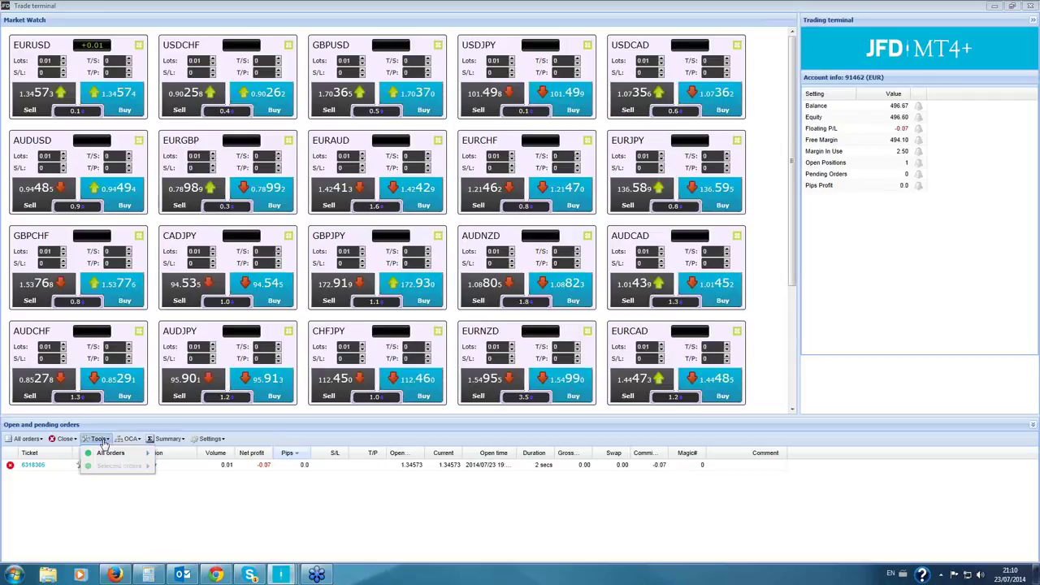
mouse_move(114, 453)
mouse_move(187, 514)
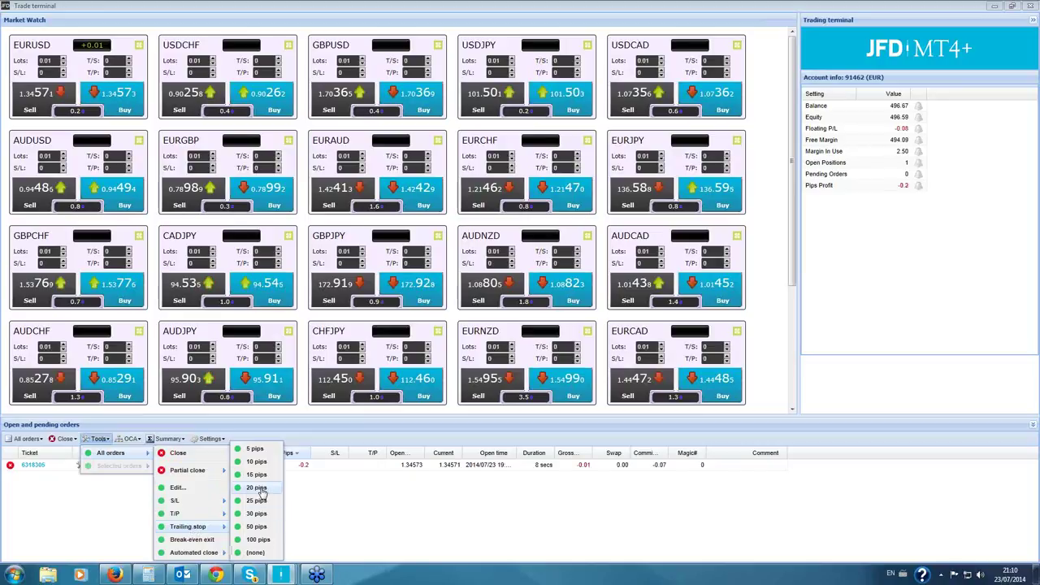
click(257, 488)
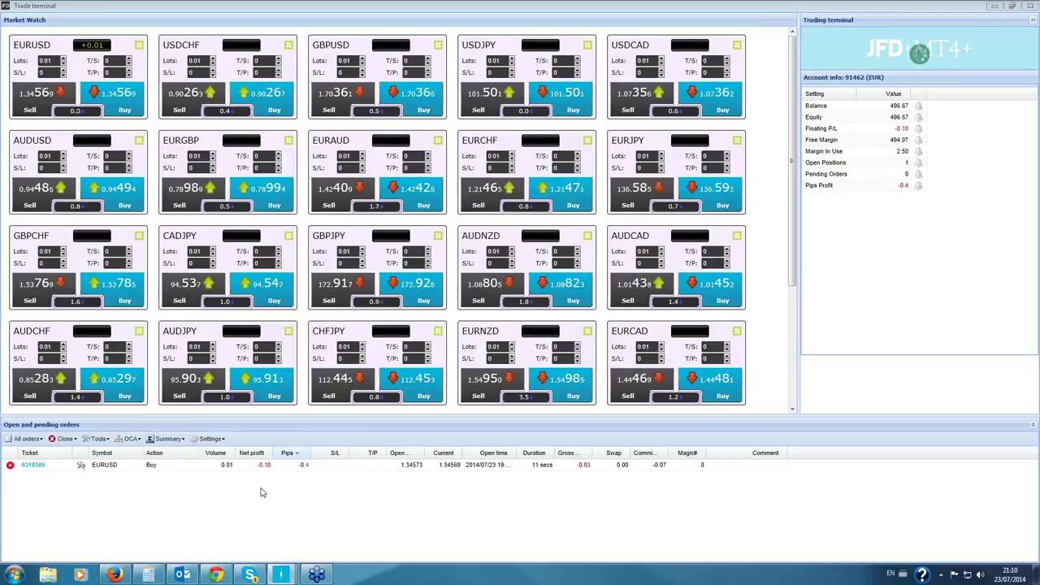
Try to create an OCA group from the open and pending orders
click(133, 438)
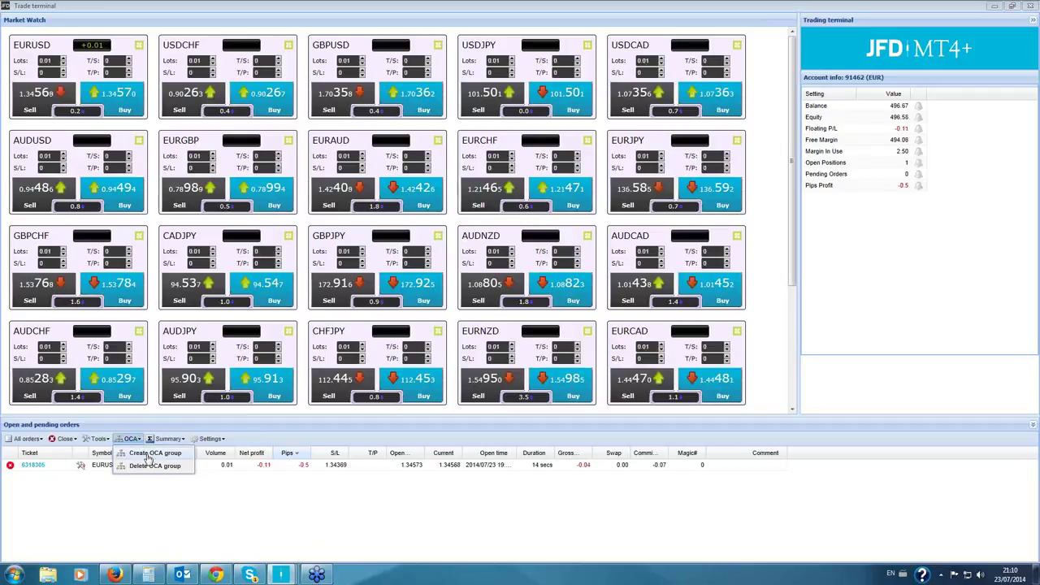
click(147, 458)
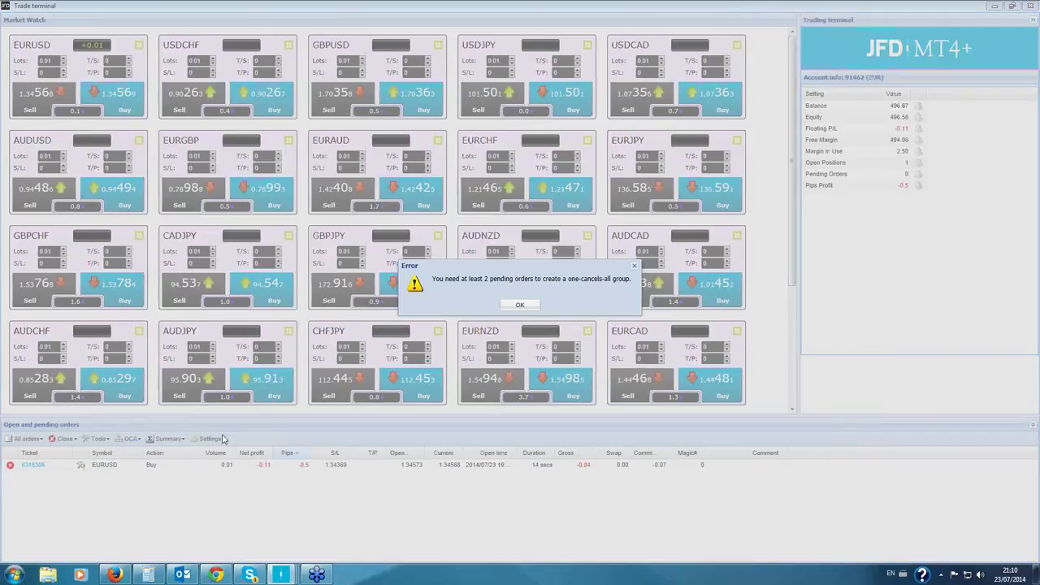
click(518, 307)
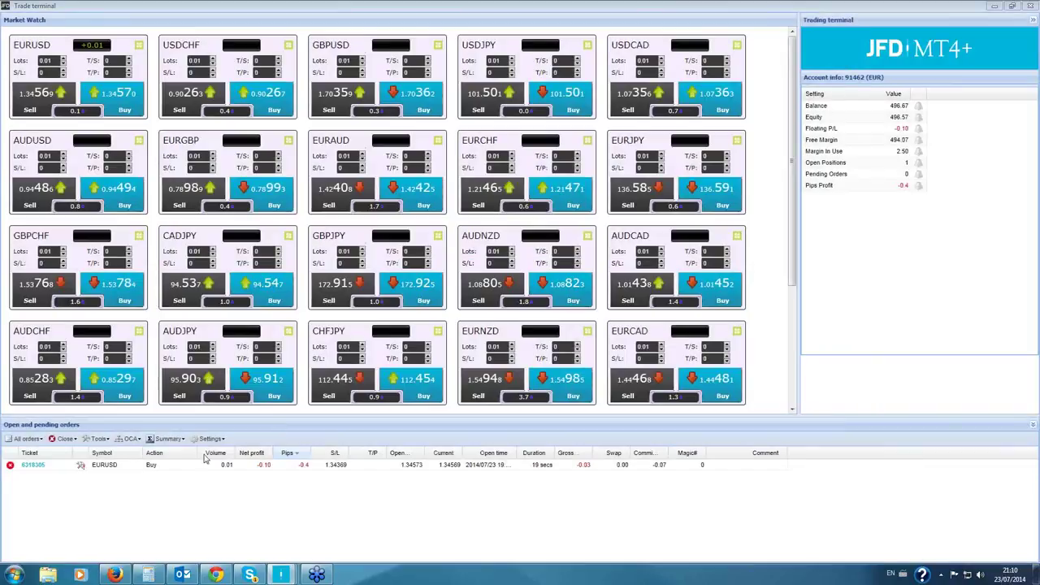
Review the OCA options and the tools for all orders, including partial close, and close the open EURUSD buy position
click(132, 440)
click(98, 439)
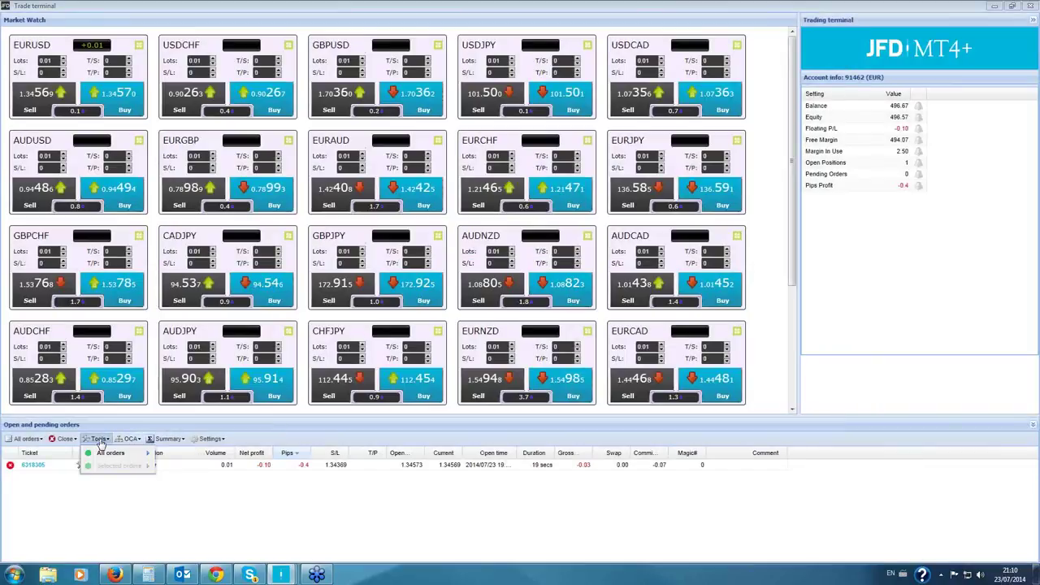
mouse_move(101, 452)
mouse_move(198, 471)
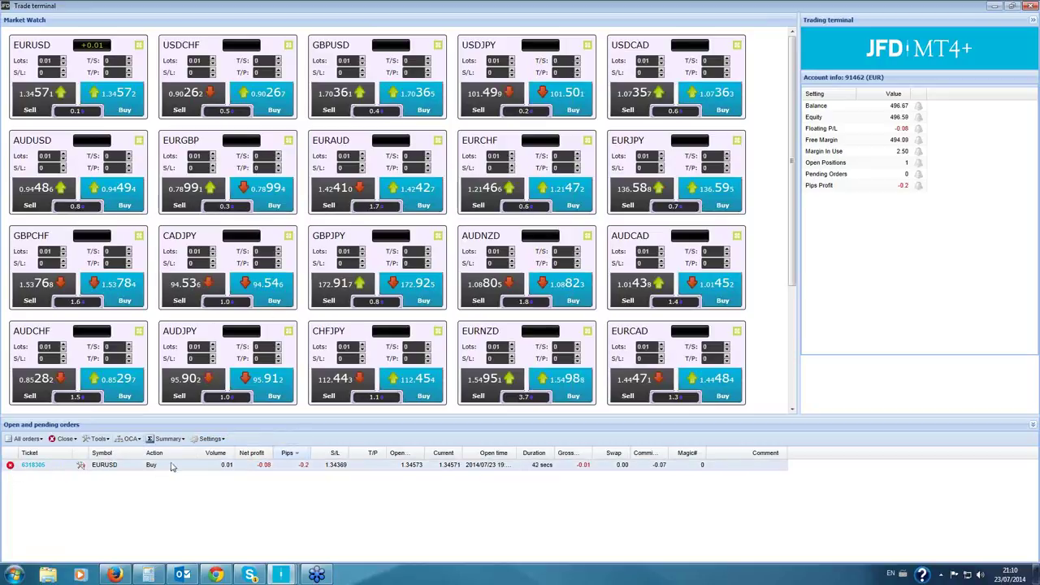
click(10, 466)
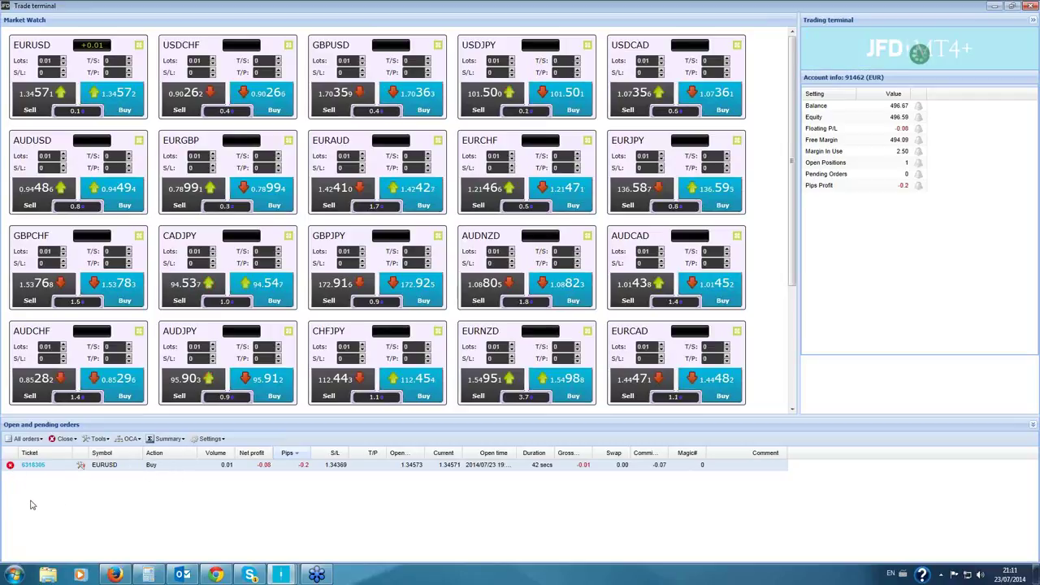